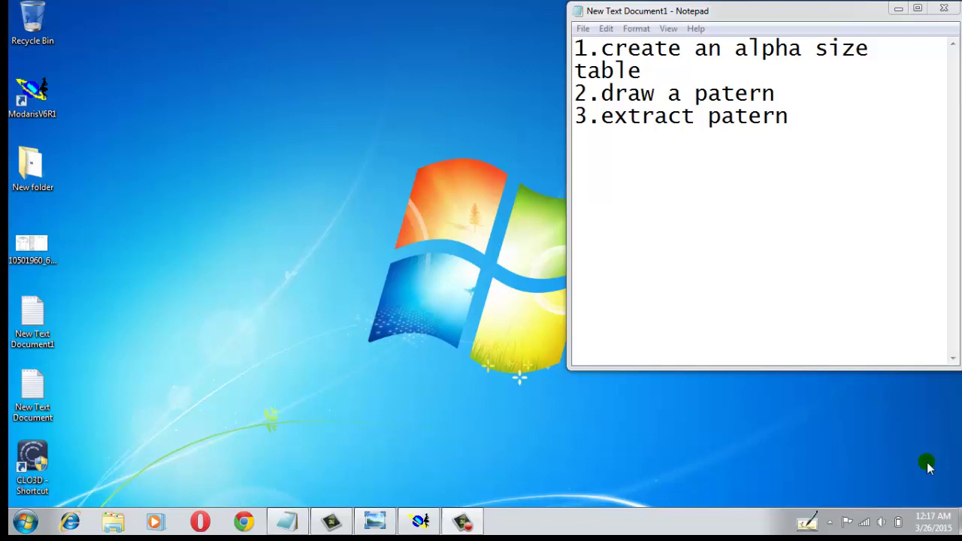
- Inside New folder's size subfolder, add a new text document named alpha
left_click(34, 176)
double_click(34, 177)
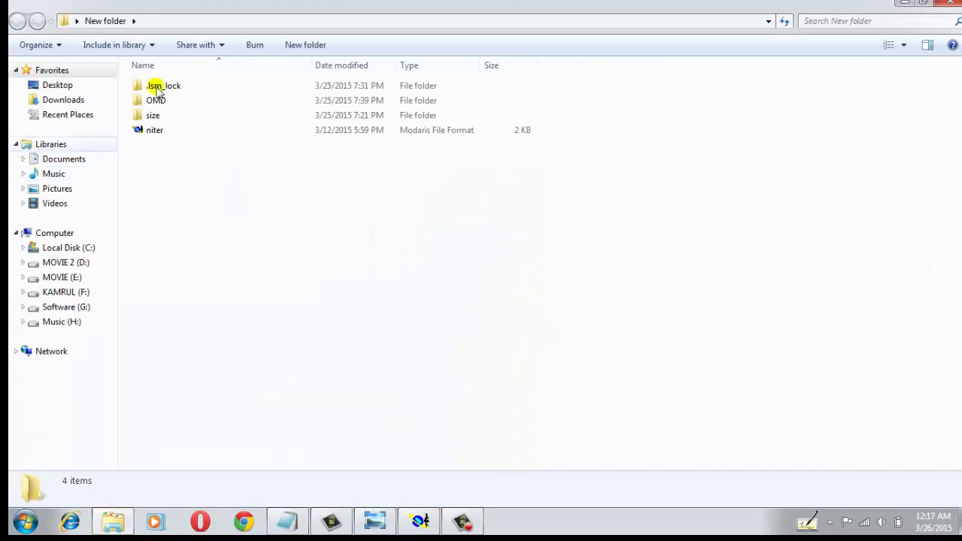
double_click(207, 118)
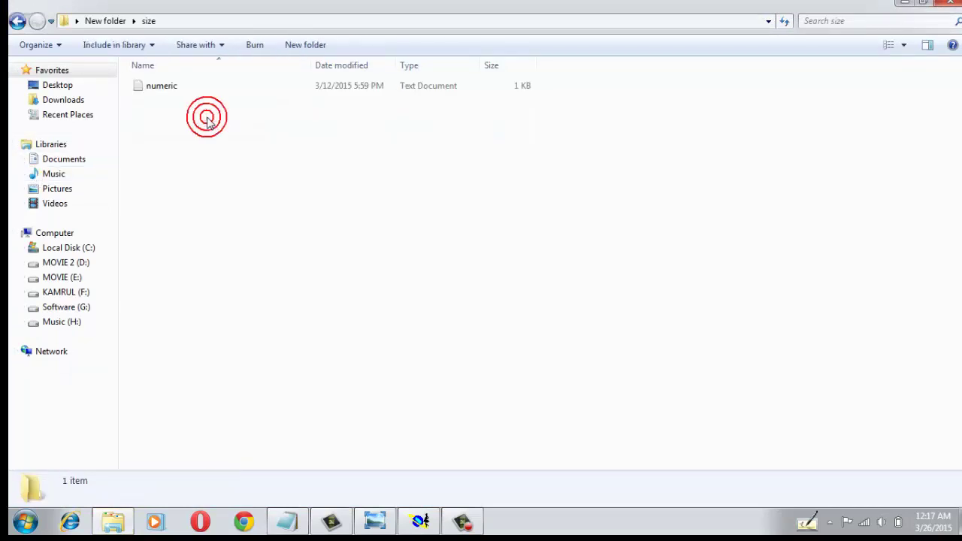
right_click(336, 231)
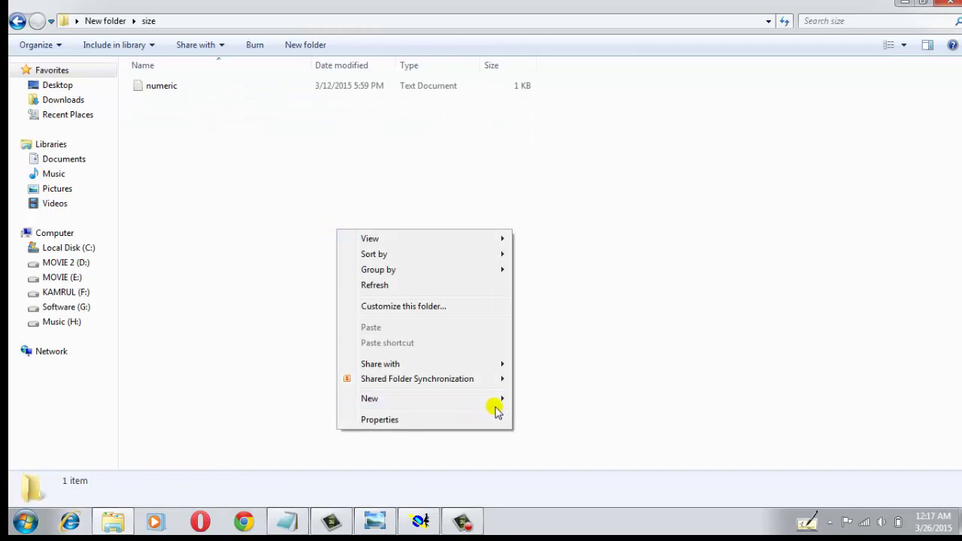
mouse_move(369, 399)
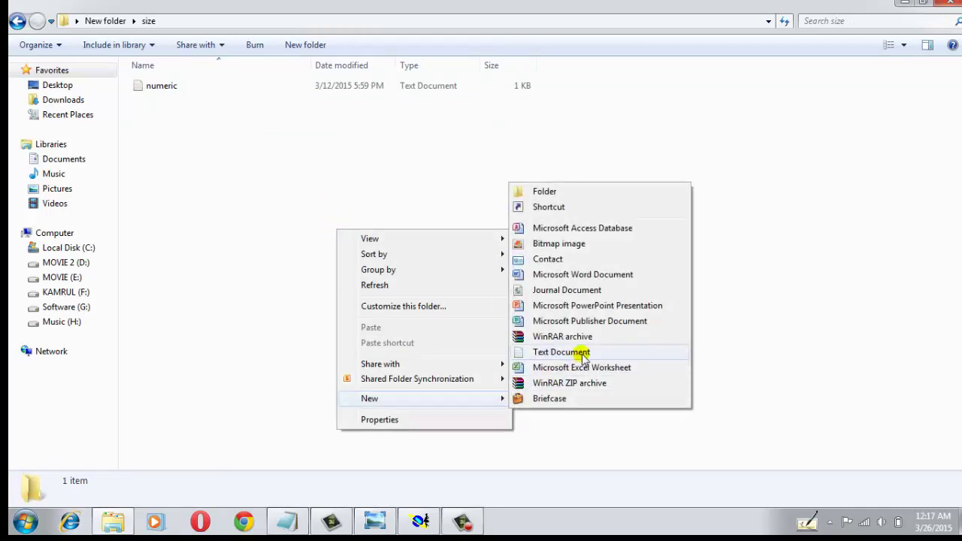
left_click(571, 352)
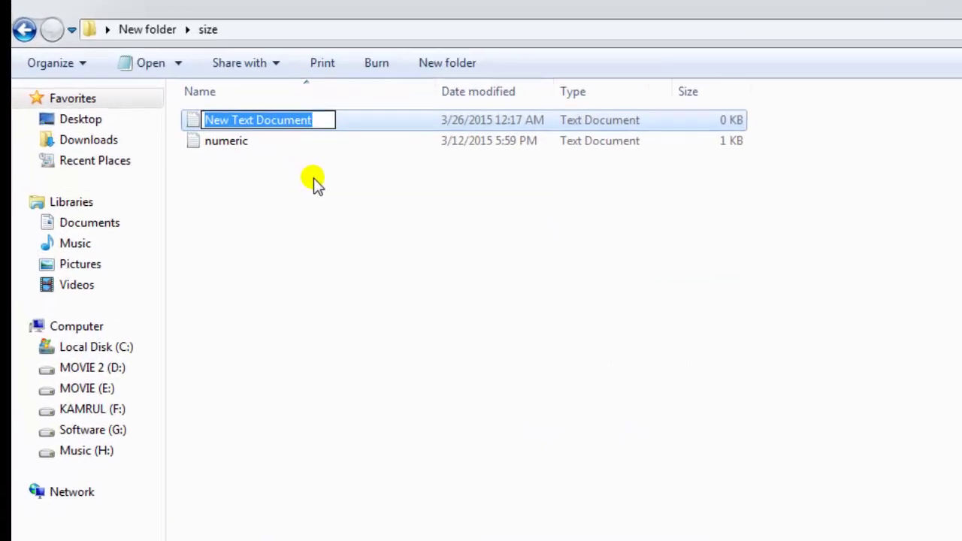
type("alph")
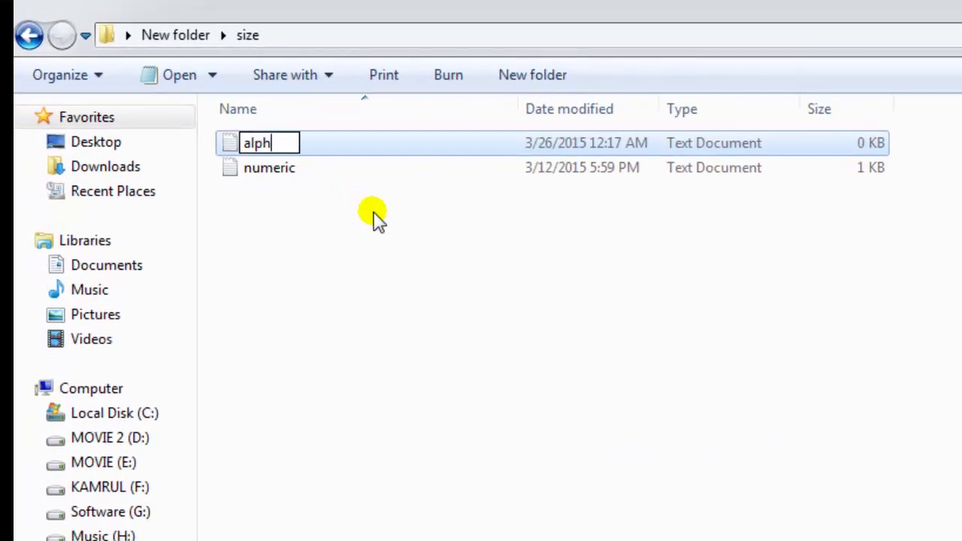
type("a")
left_click(375, 218)
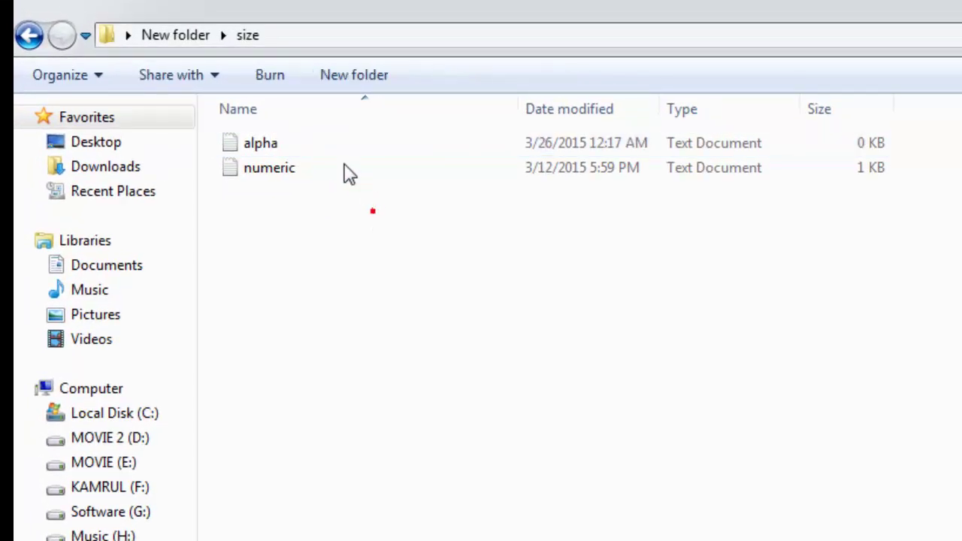
- In alpha.txt, enter alpha followed by s, m, l, xl, xxl, xxxl on separate lines
double_click(326, 144)
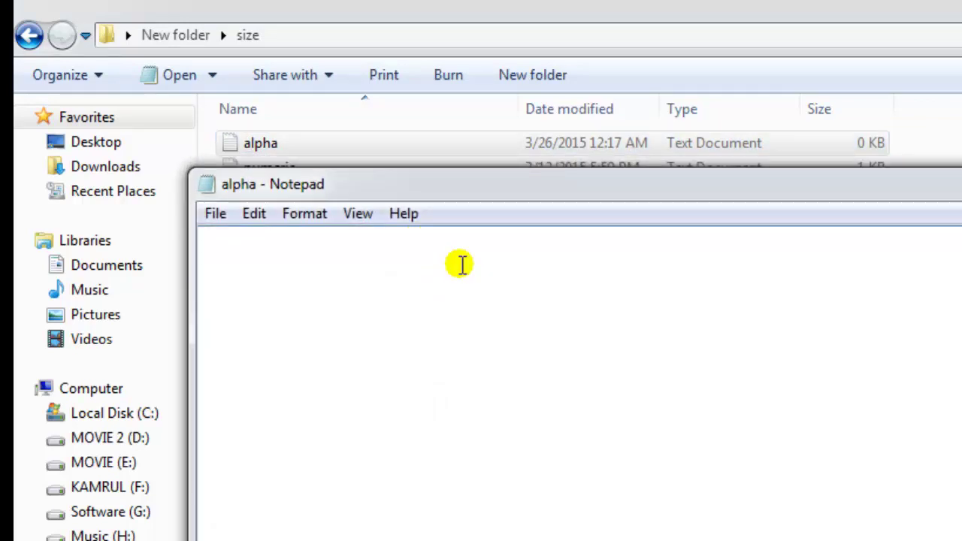
type("al")
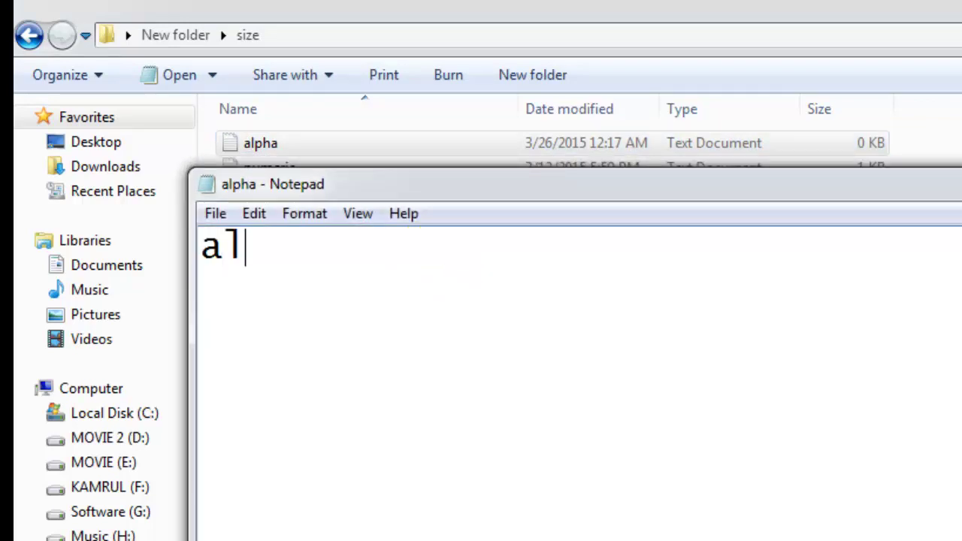
type("pha")
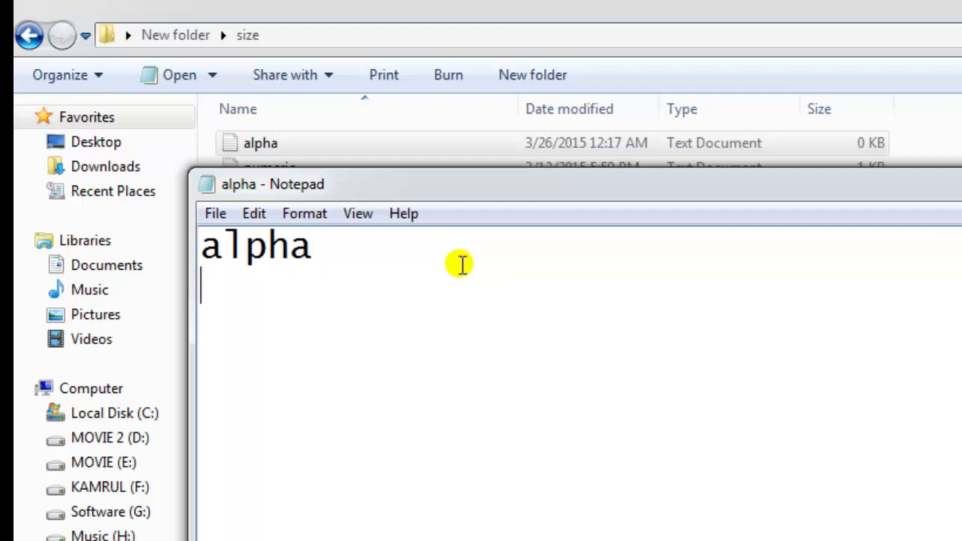
key("Return")
type("s")
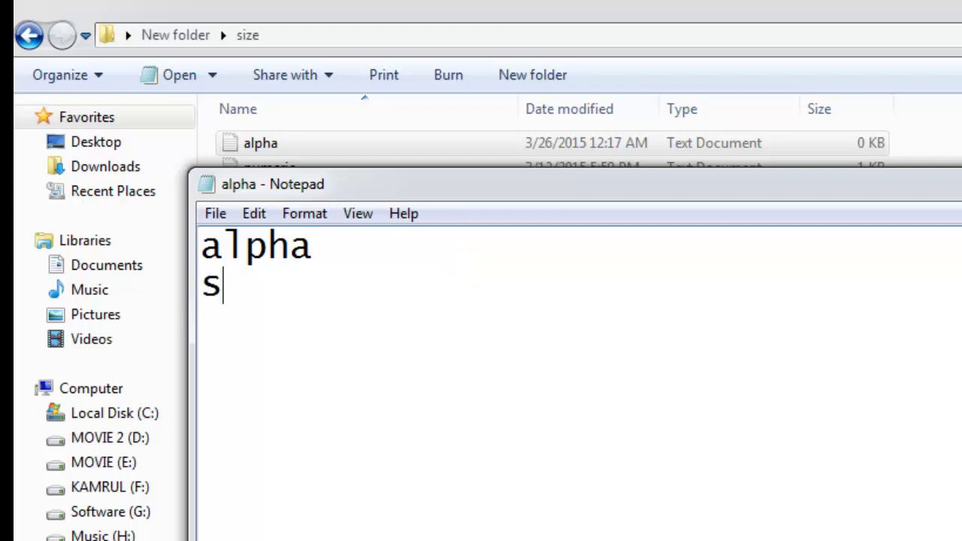
key("Return")
type("m")
key("Return")
type("l")
key("Return")
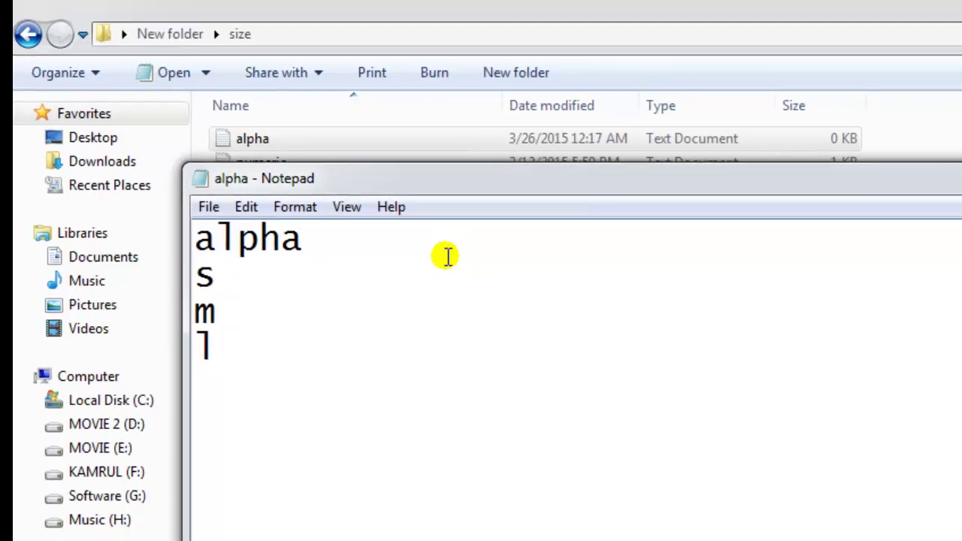
type("xl ")
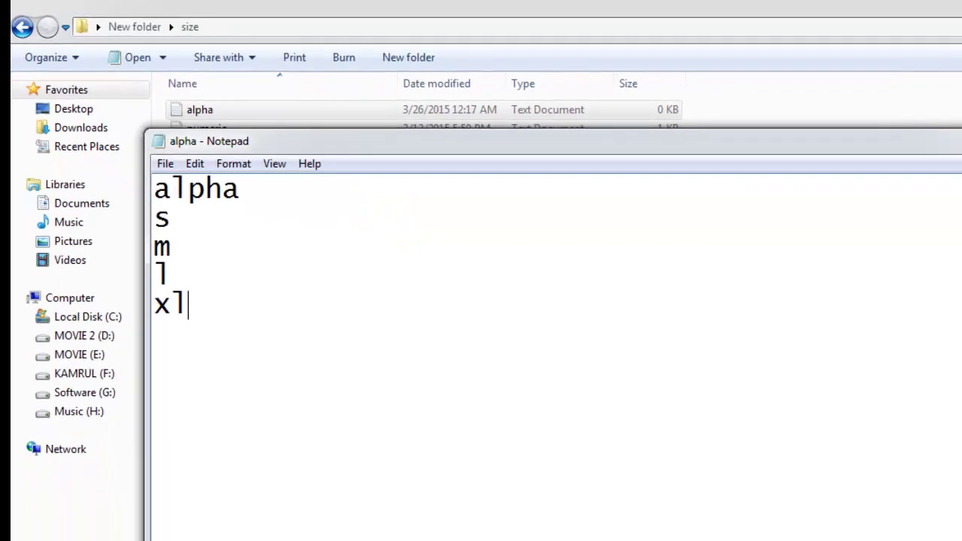
type("xx")
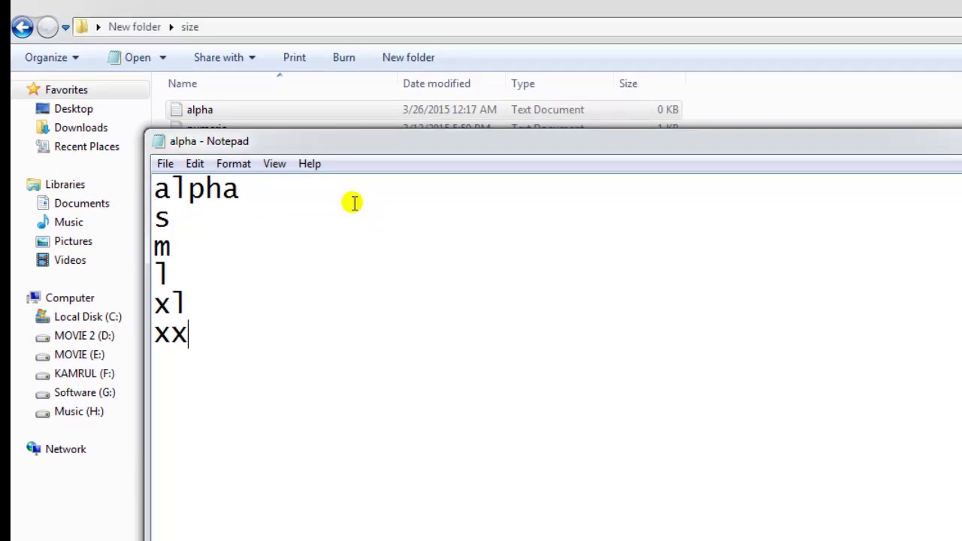
type("l")
key("Return")
type("x")
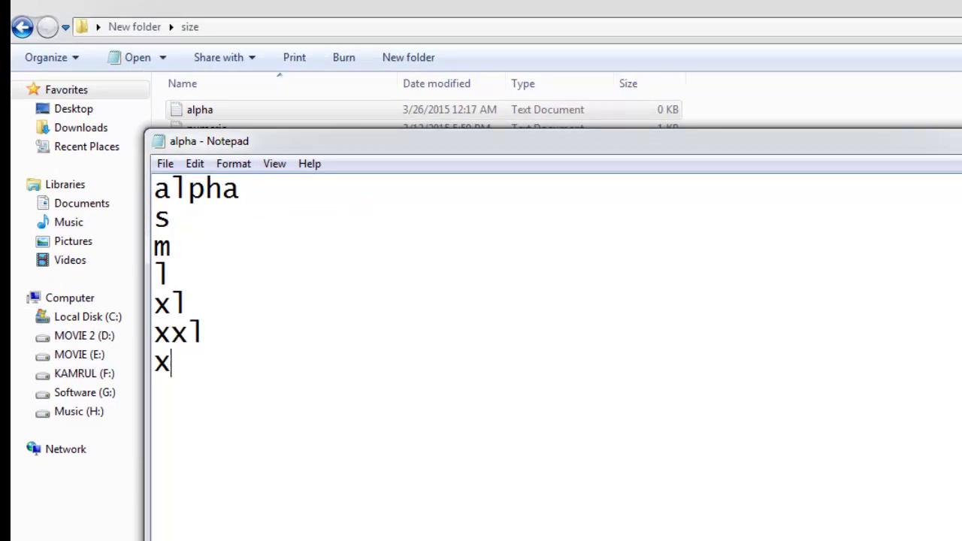
type("xx")
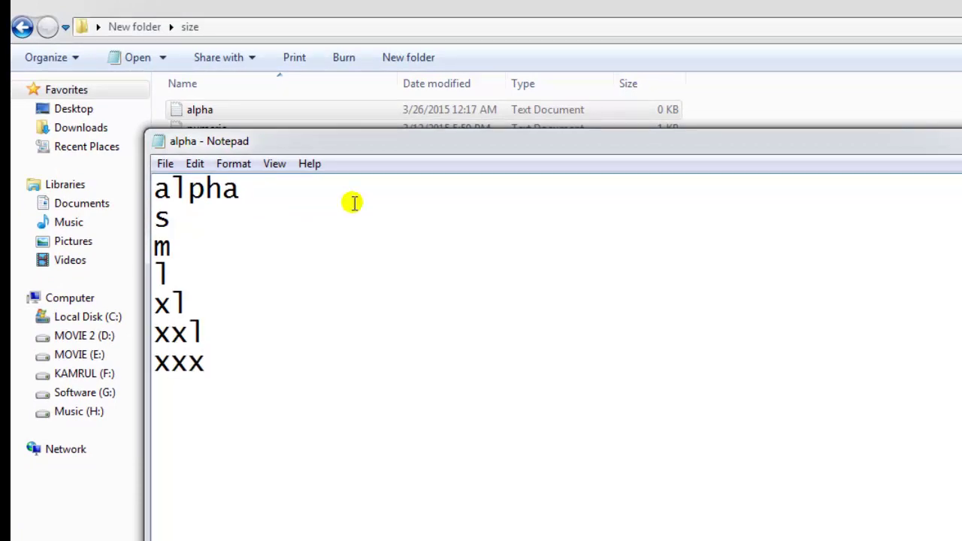
type("l")
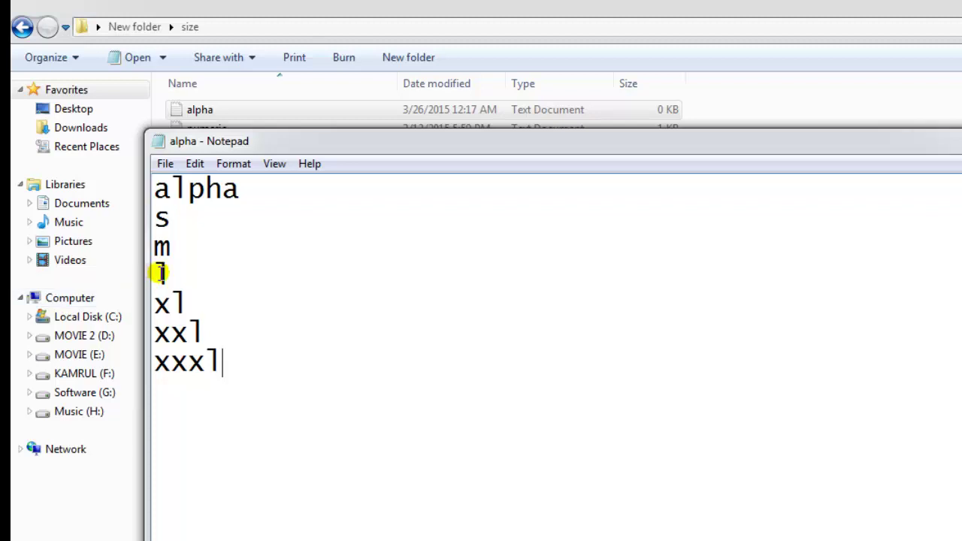
- Prefix the l line with *, save the file, and close Notepad and Explorer
left_click(160, 274)
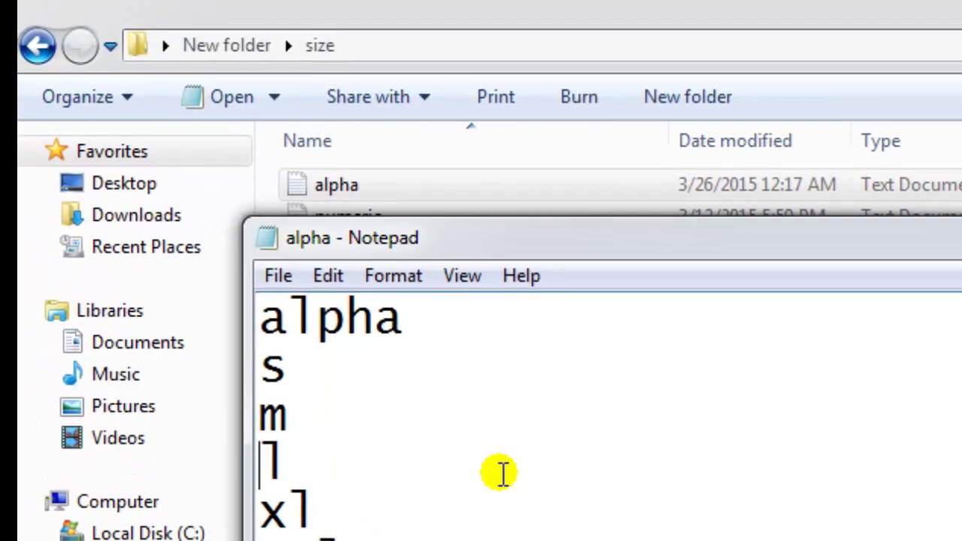
type("*")
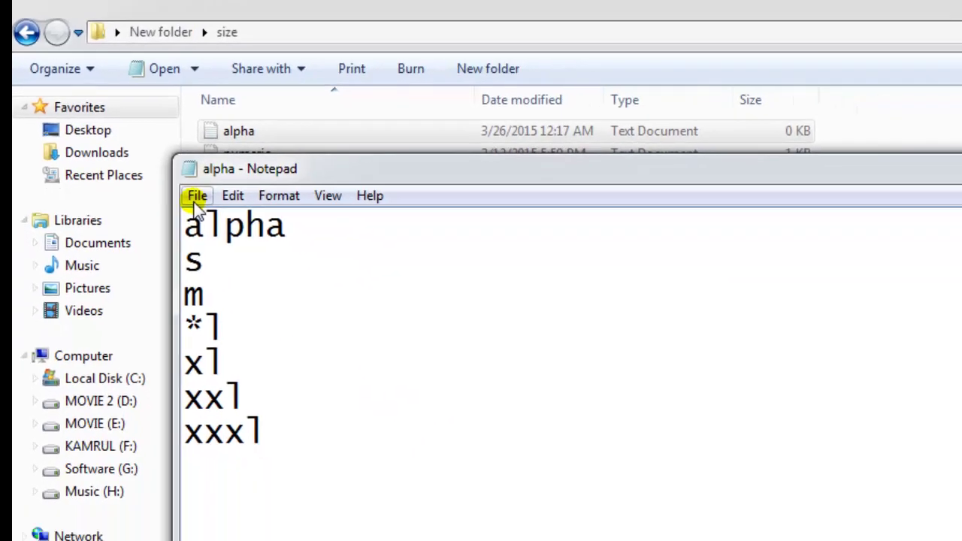
left_click(126, 125)
left_click(198, 172)
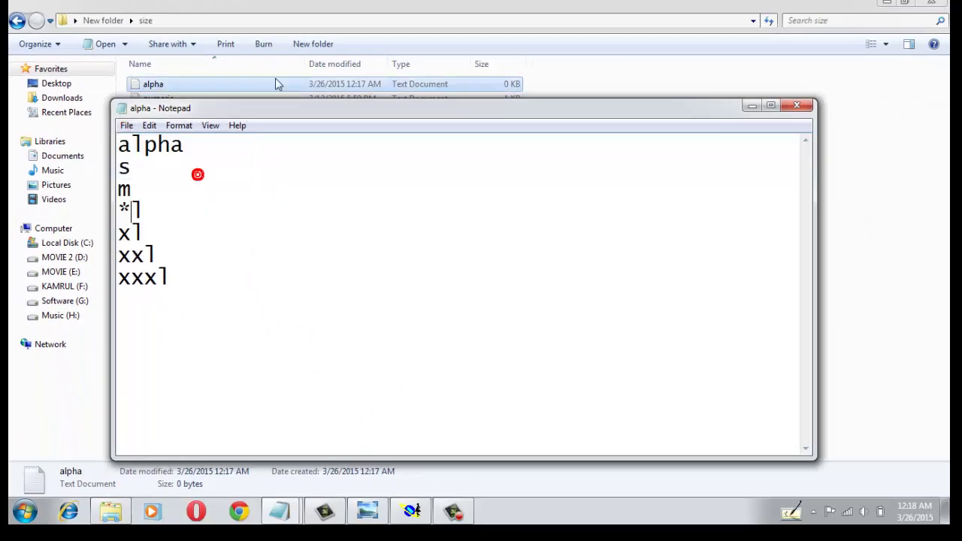
left_click(789, 105)
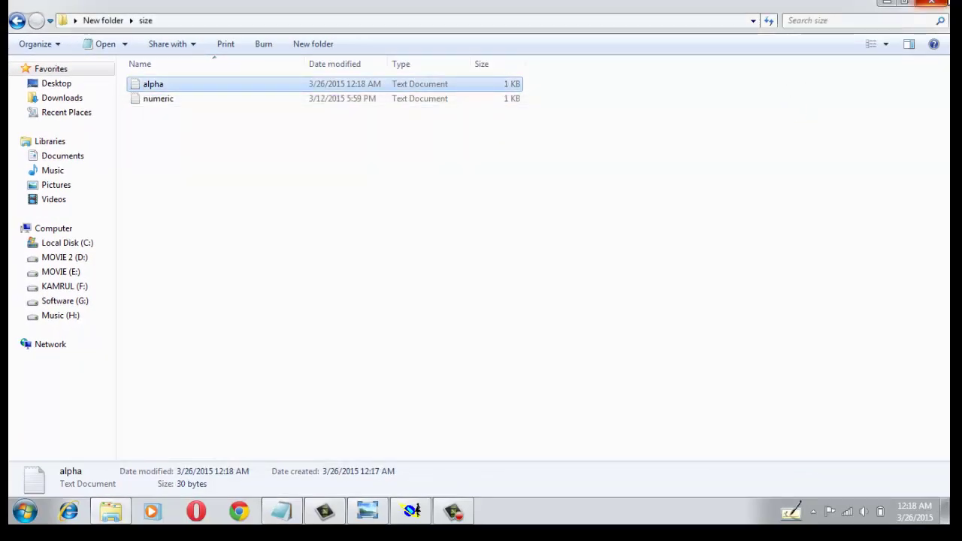
left_click(943, 4)
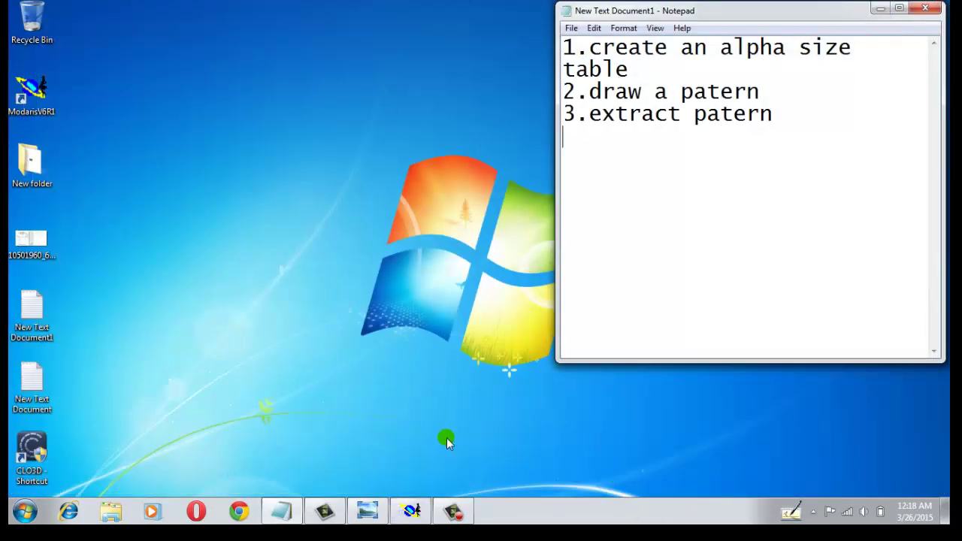
- In Modaris, start an Imp. EVT size-table import targeting the size column
left_click(414, 511)
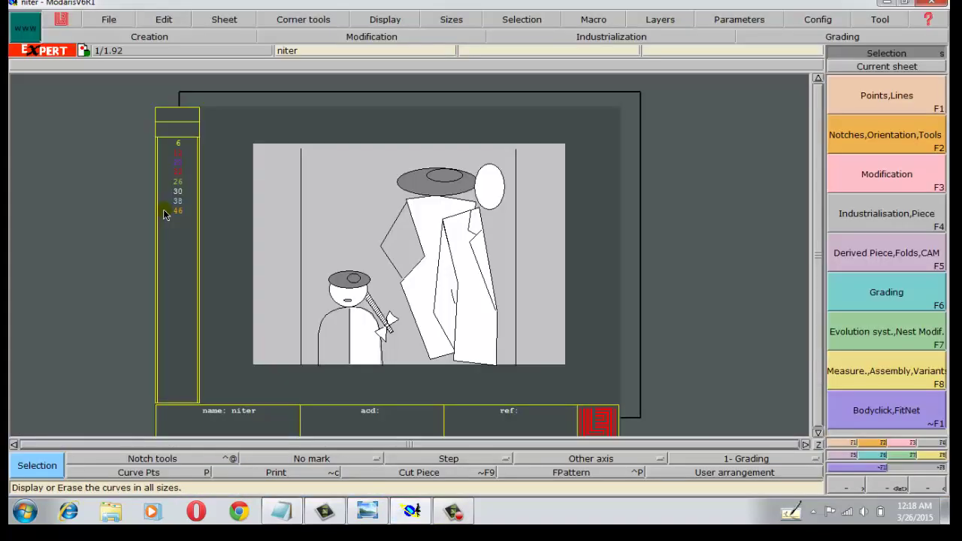
left_click(243, 93)
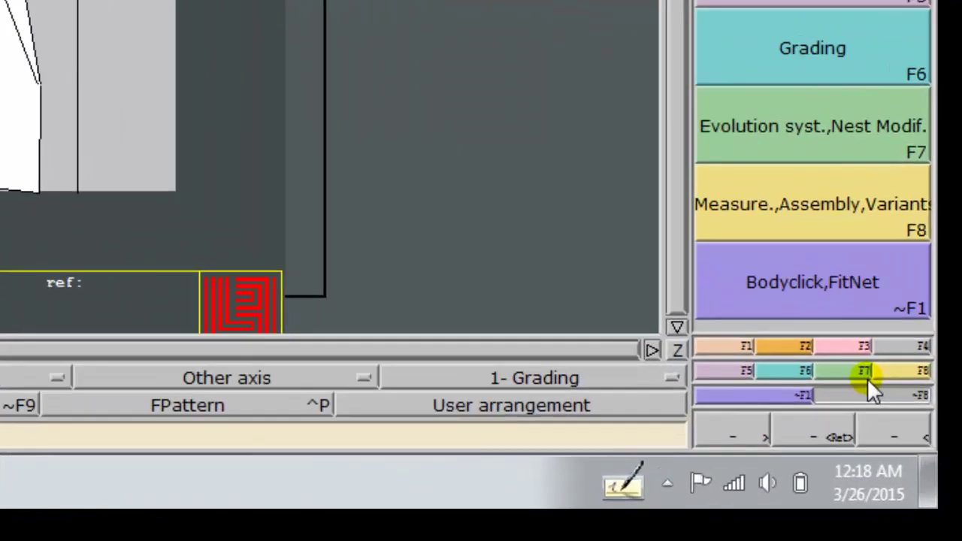
left_click(914, 456)
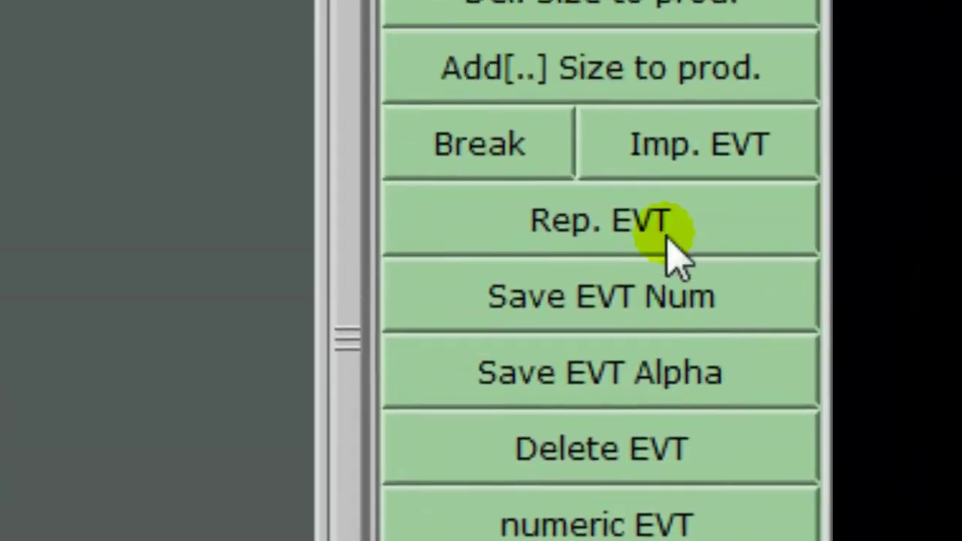
left_click(692, 188)
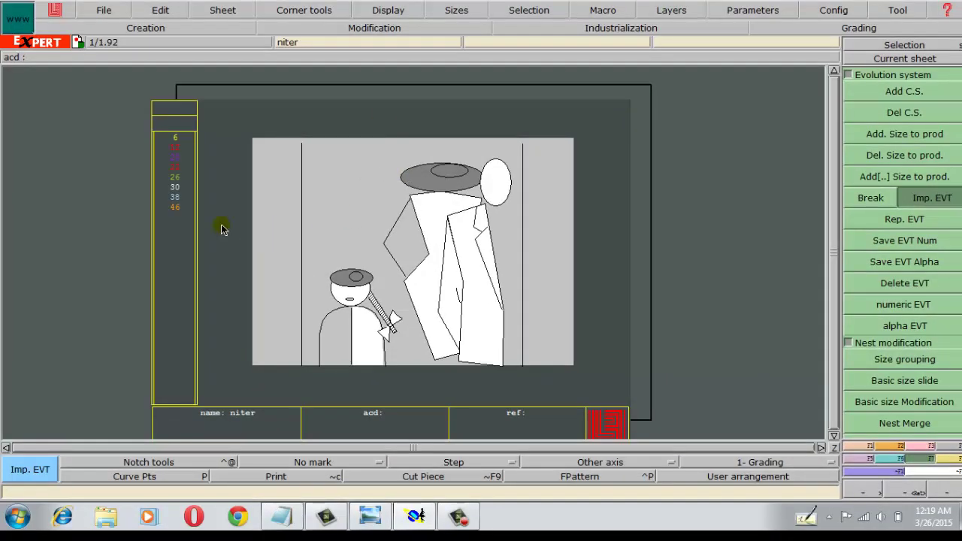
left_click(189, 236)
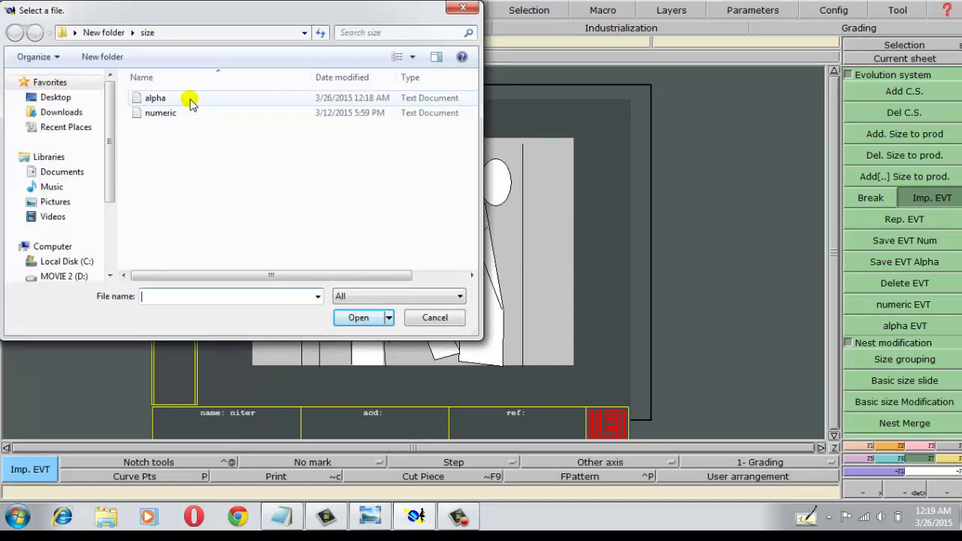
- Import the alpha file as the s through xxxl size table
double_click(189, 100)
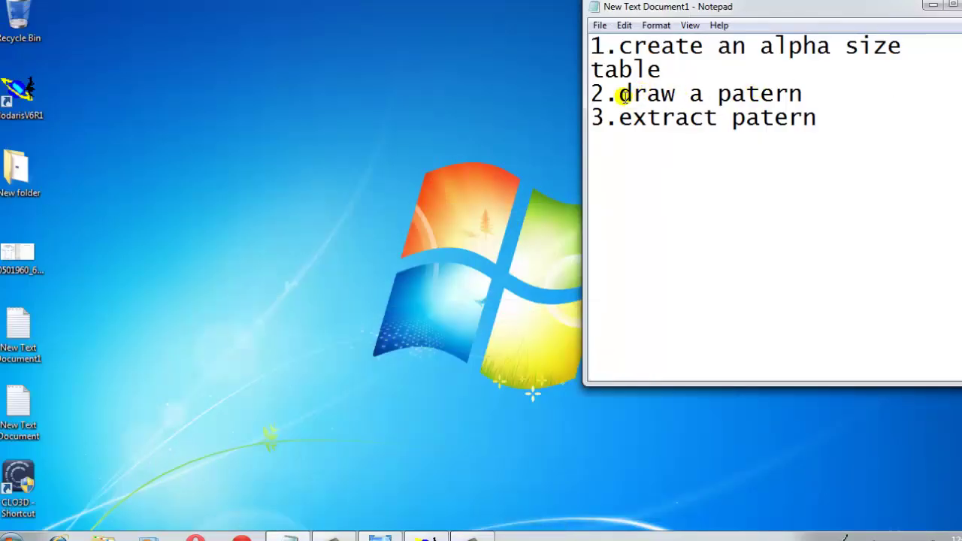
- Back in Modaris, create a new blank sheet and show the shape-drawing tools
left_click_drag(618, 93, 814, 92)
left_click(455, 218)
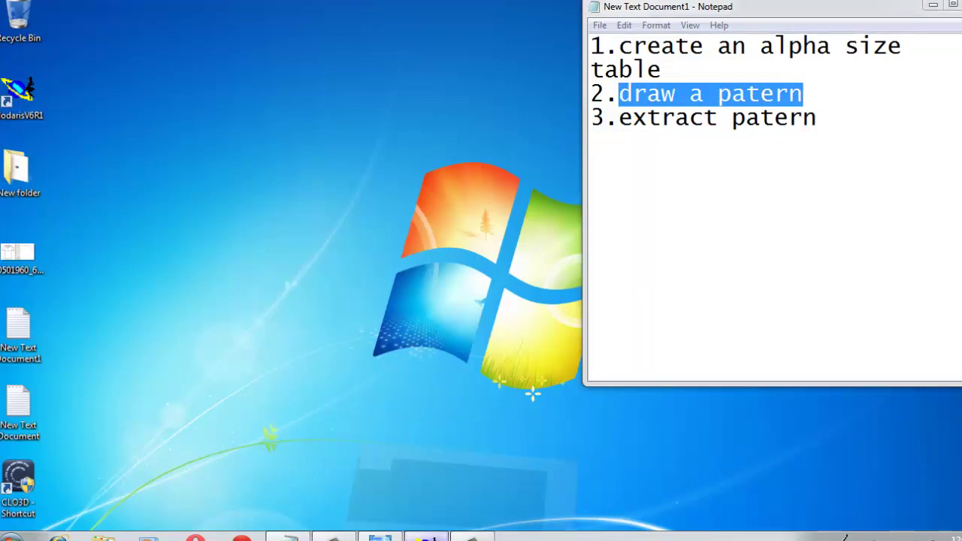
left_click(426, 537)
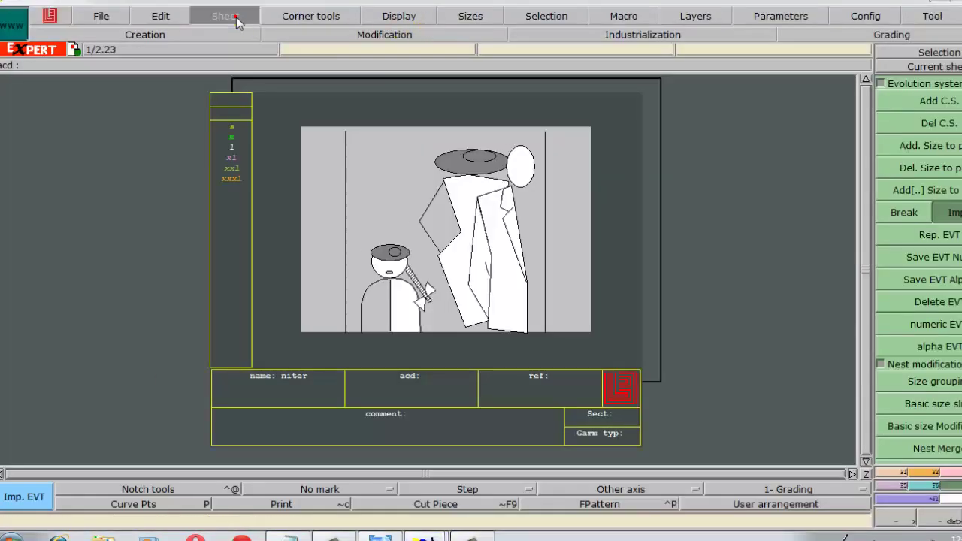
left_click(236, 16)
left_click(245, 32)
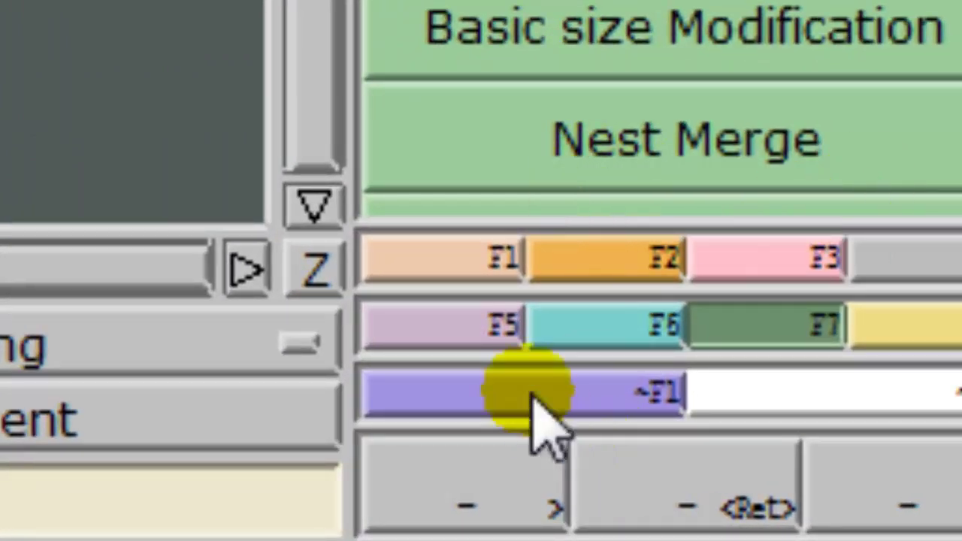
left_click(643, 265)
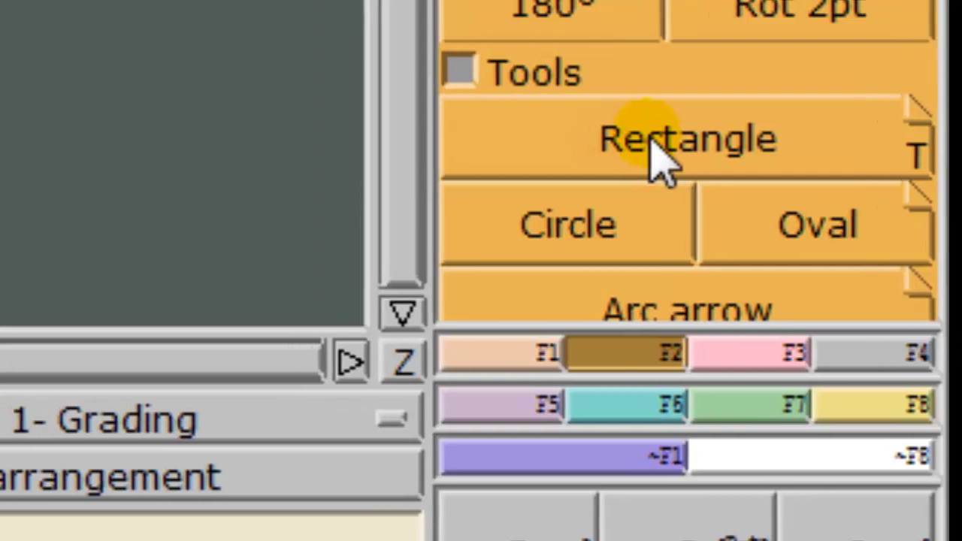
- Select the Rectangle tool and check the Size L figures on the size chart
left_click(659, 135)
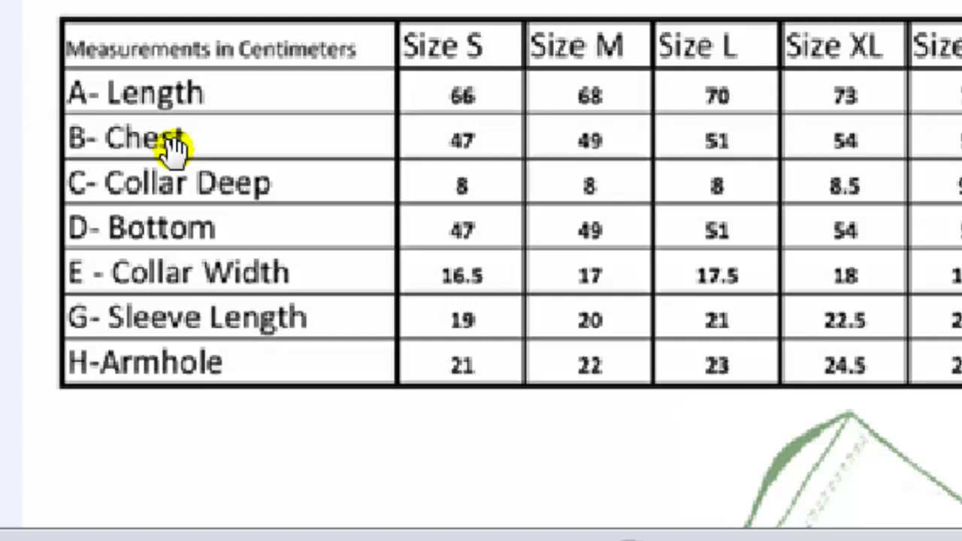
left_click(718, 144)
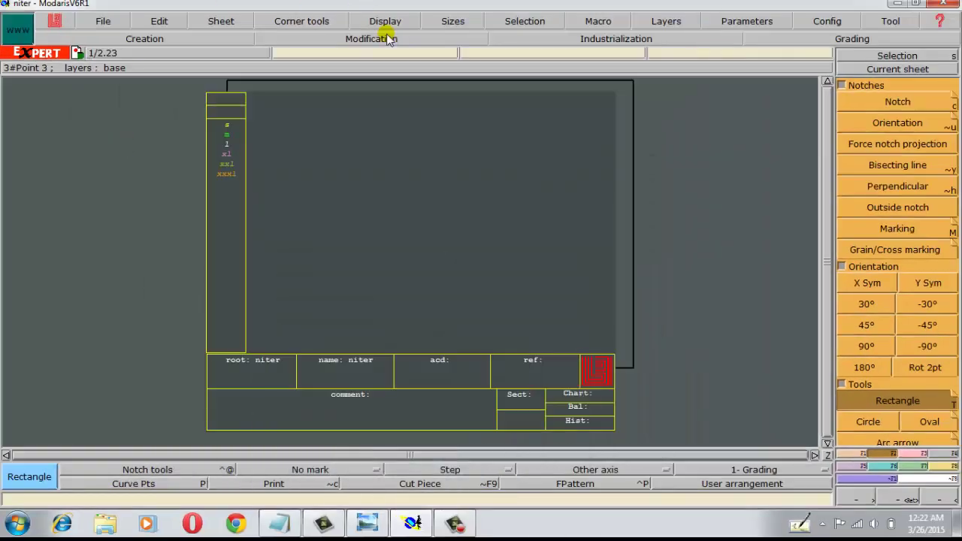
- Dismiss the colour-scheme warning and place the rectangle's first corner on the sheet
left_click(433, 225)
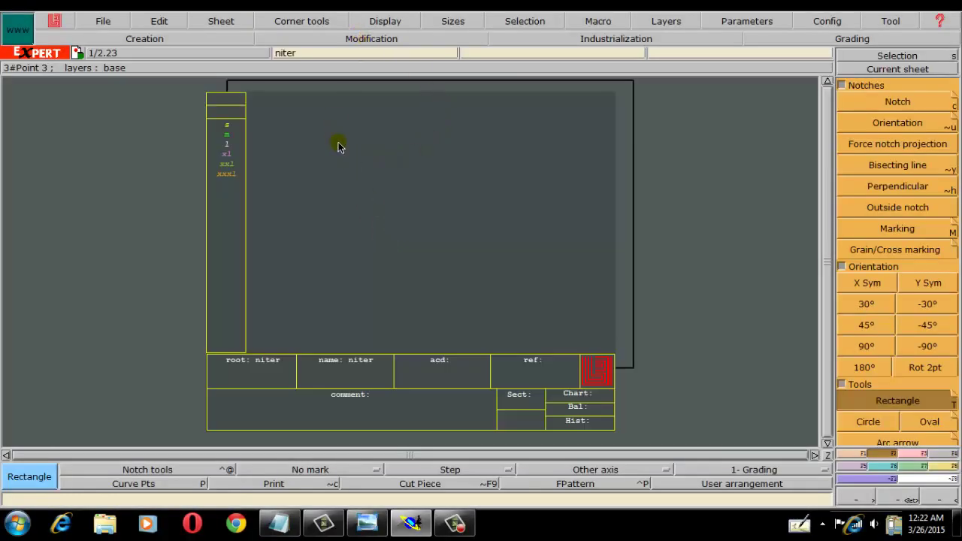
left_click(362, 144)
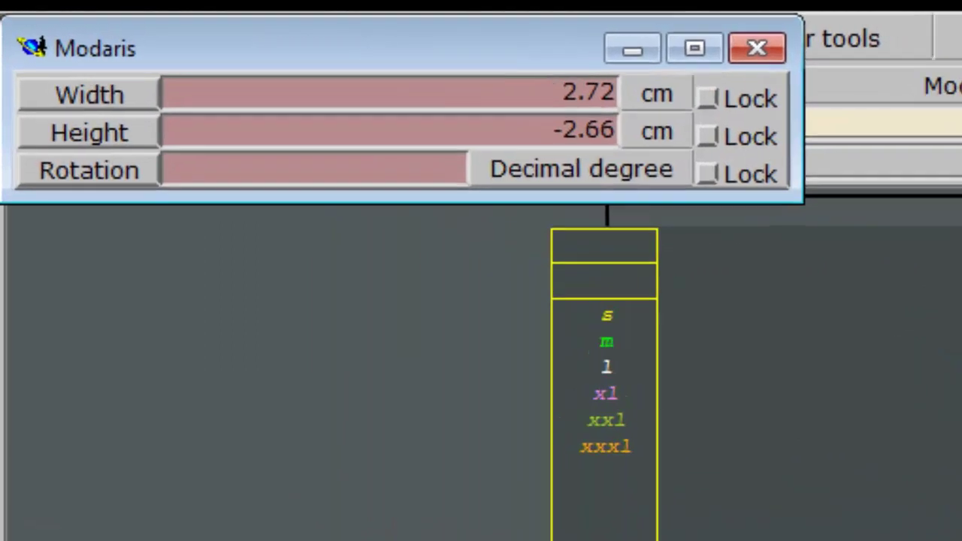
- Size the rectangle to width 25.5 cm and height 70 cm, then fit it in view
key("BackSpace")
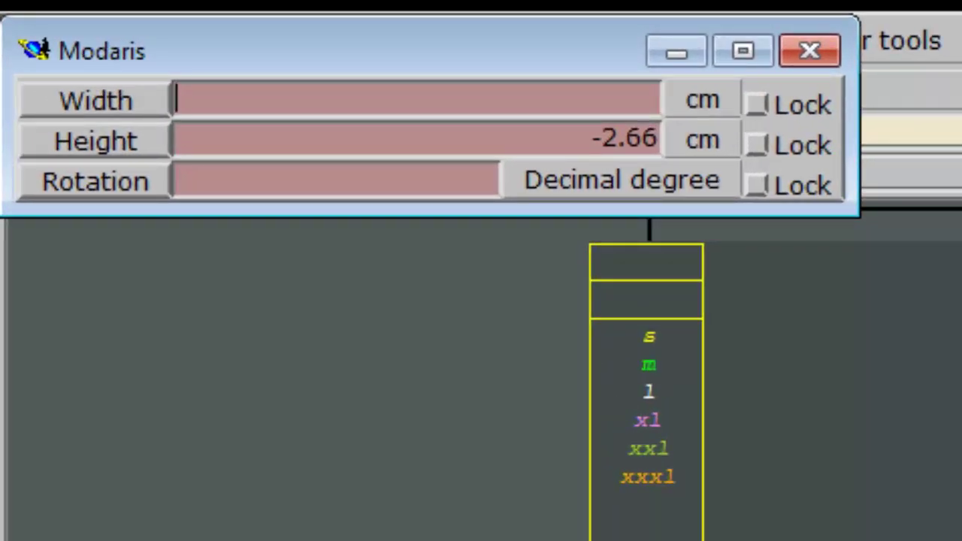
type("2")
type("5.")
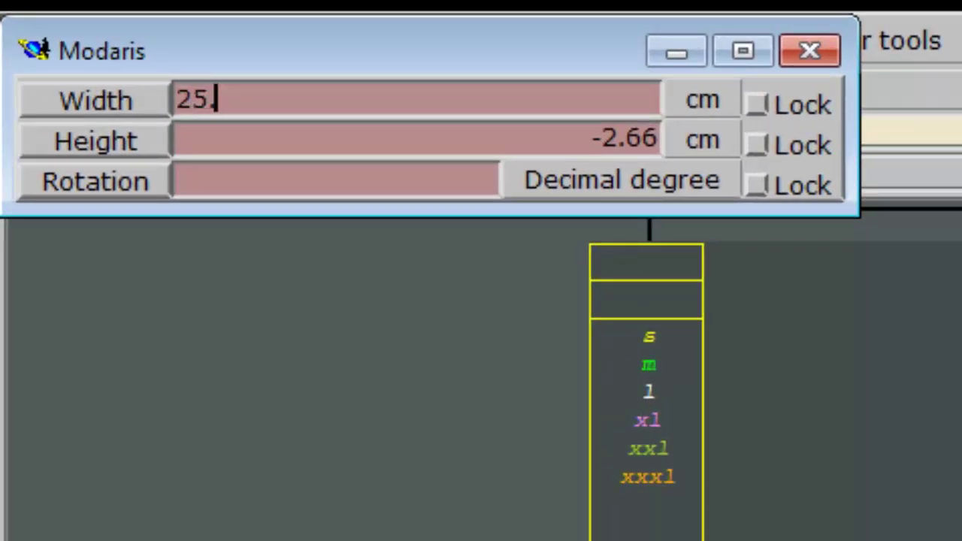
type("5")
key("Return")
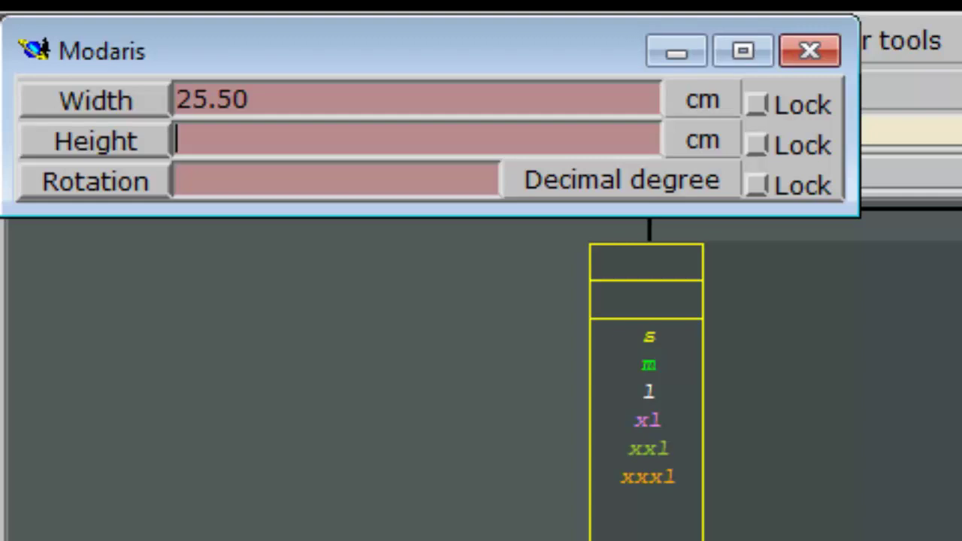
type("7")
type("0")
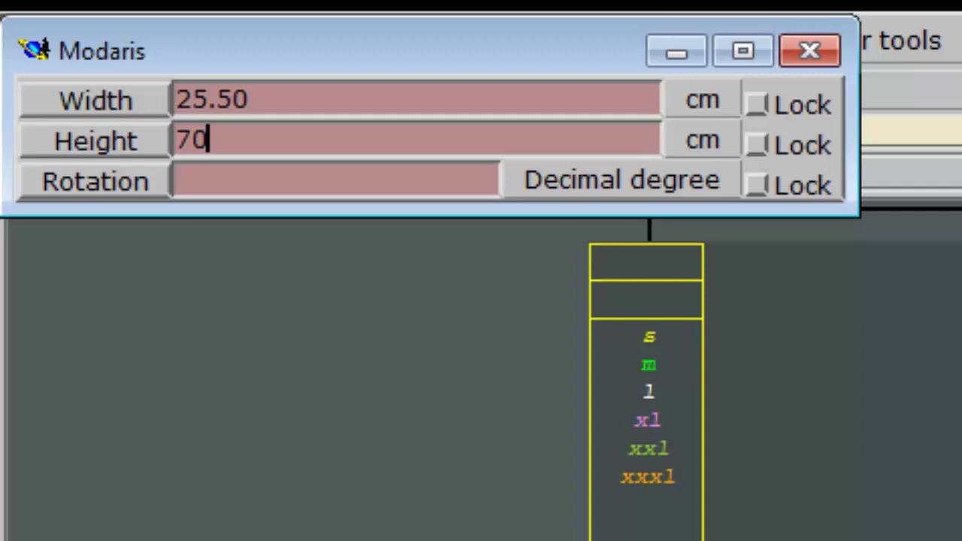
key("Return")
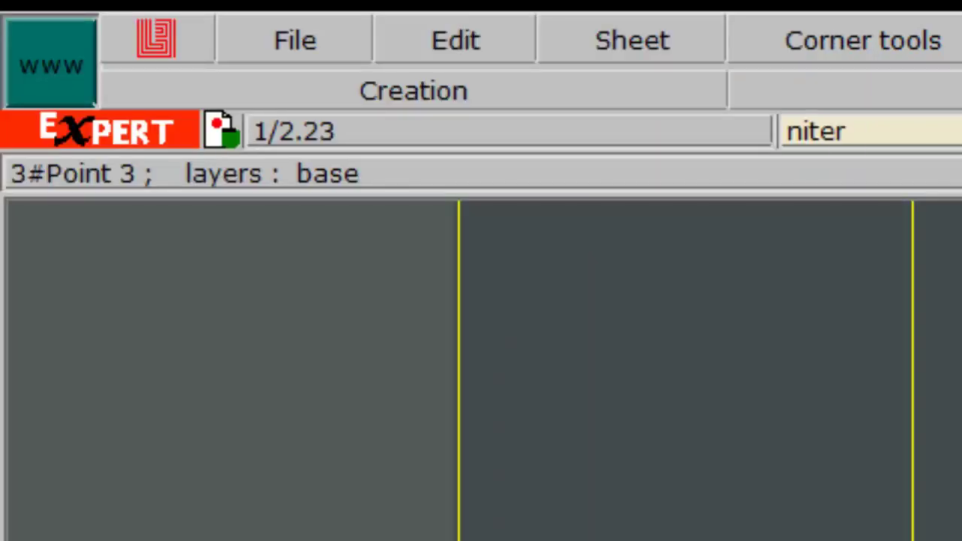
key("Home")
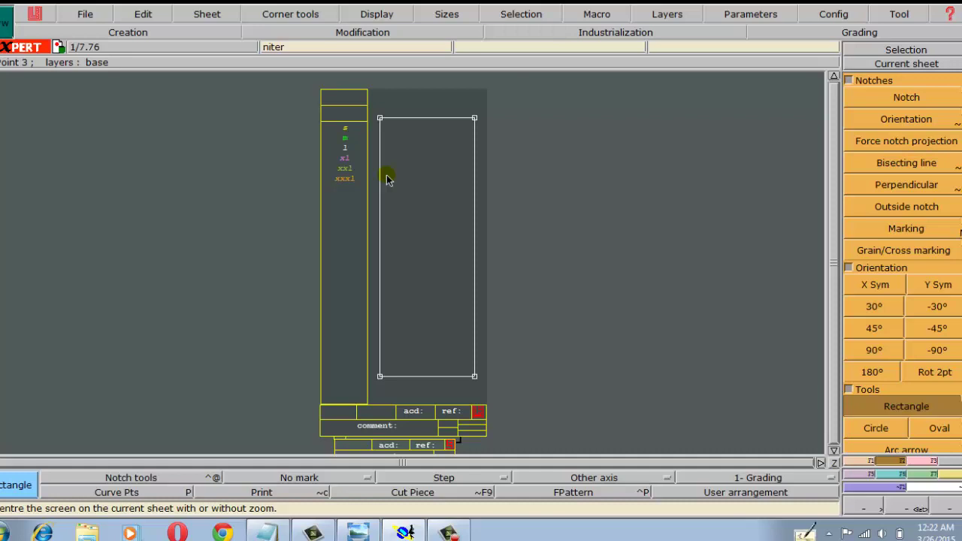
key("Escape")
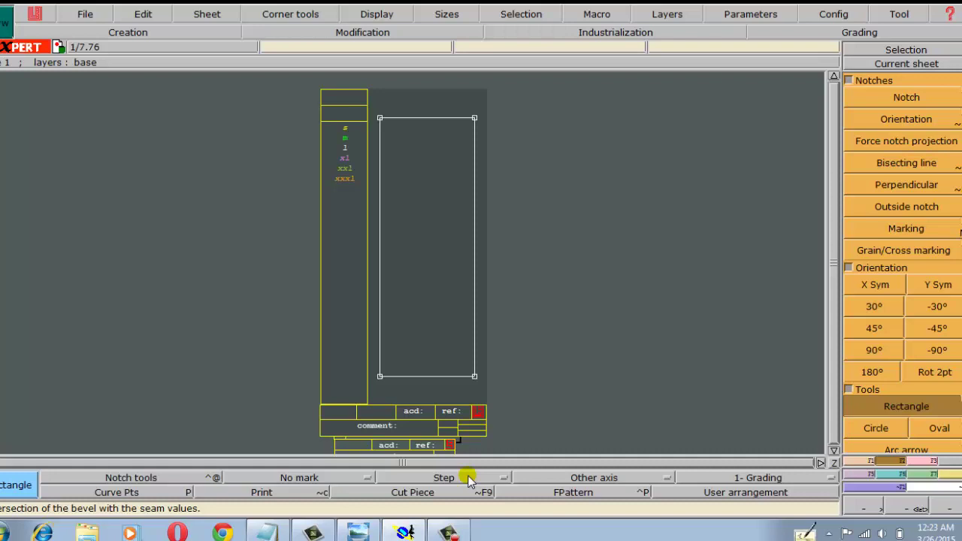
left_click(468, 480)
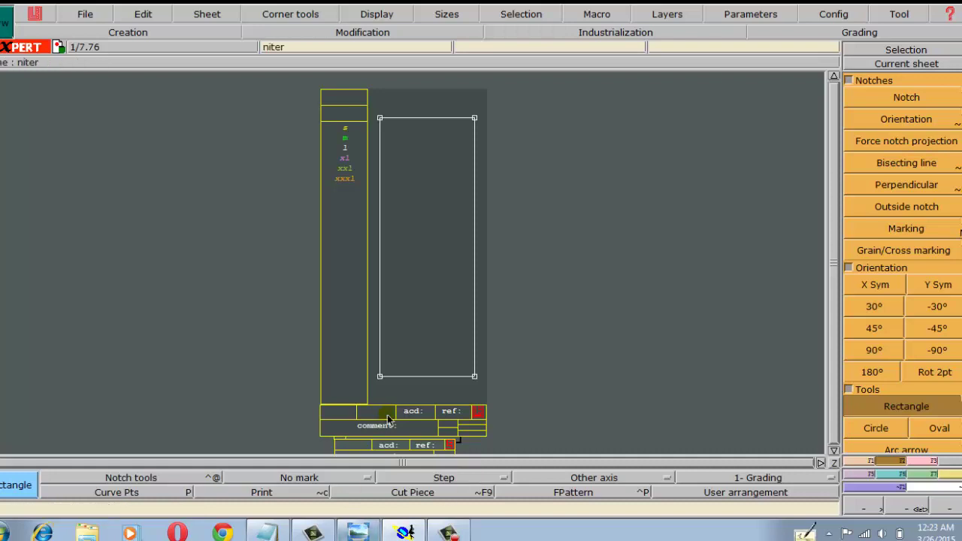
left_click(349, 534)
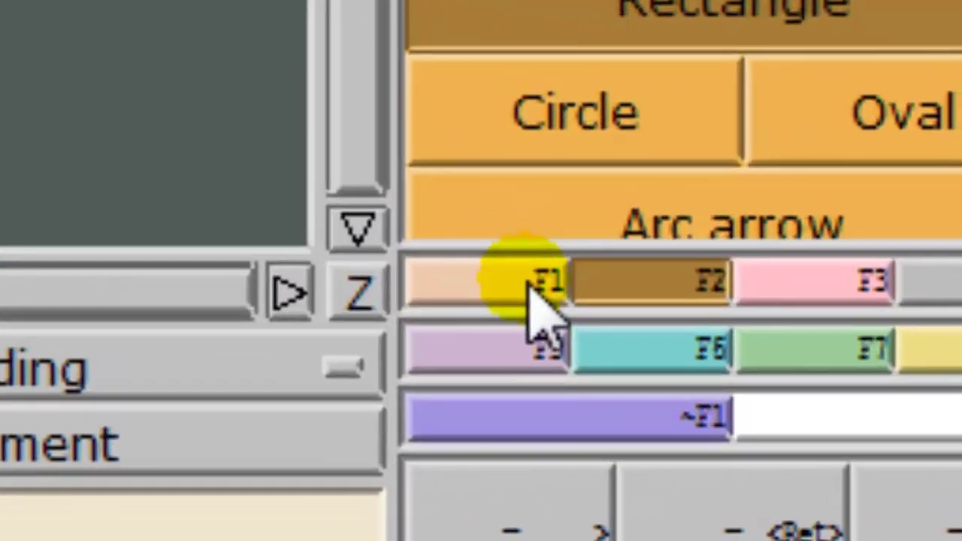
- Select the Lines > Parallel tool and zoom in on the rectangle's top
left_click(530, 289)
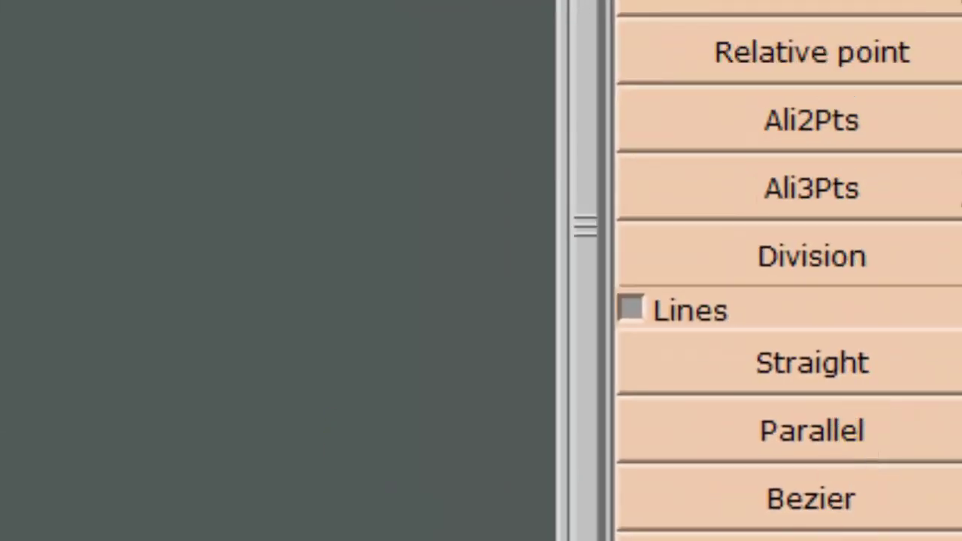
left_click(858, 430)
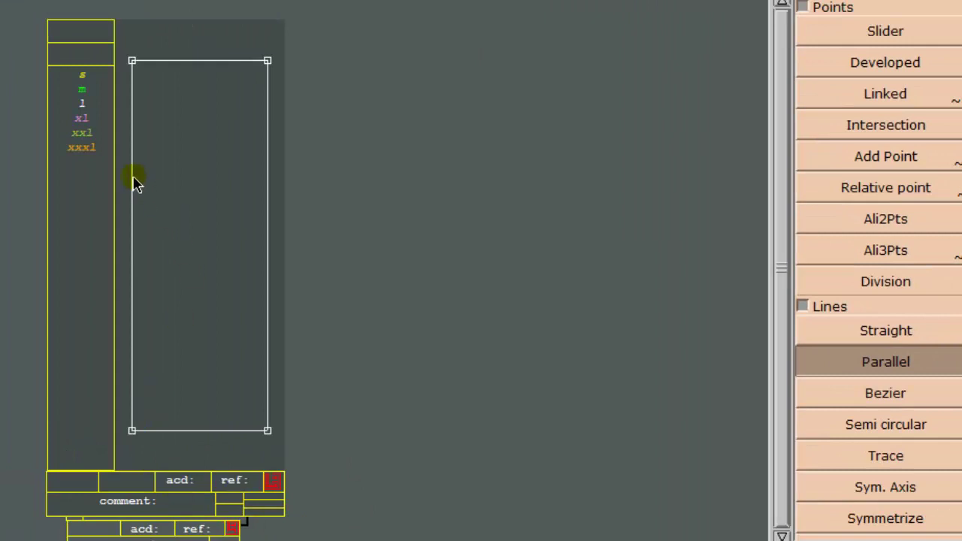
key("Escape")
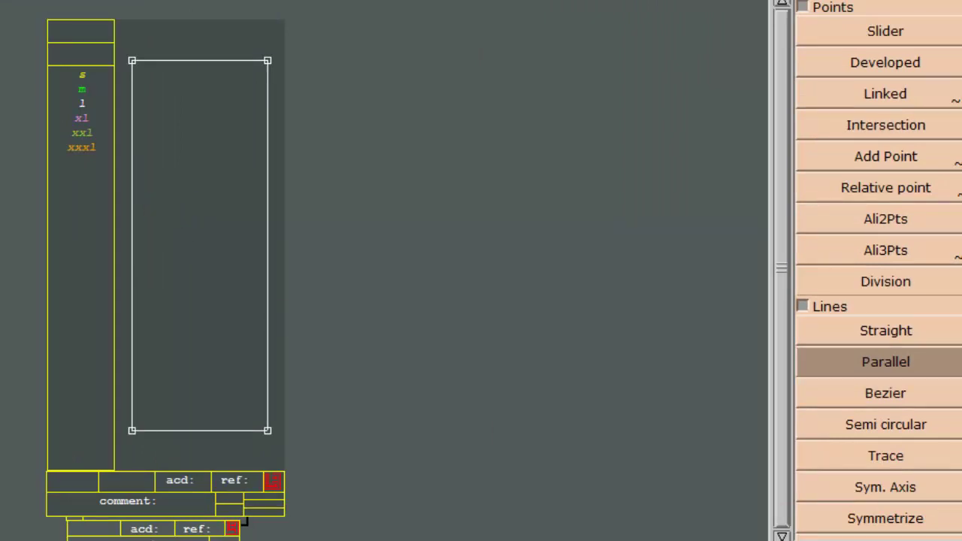
left_click_drag(118, 133, 225, 275)
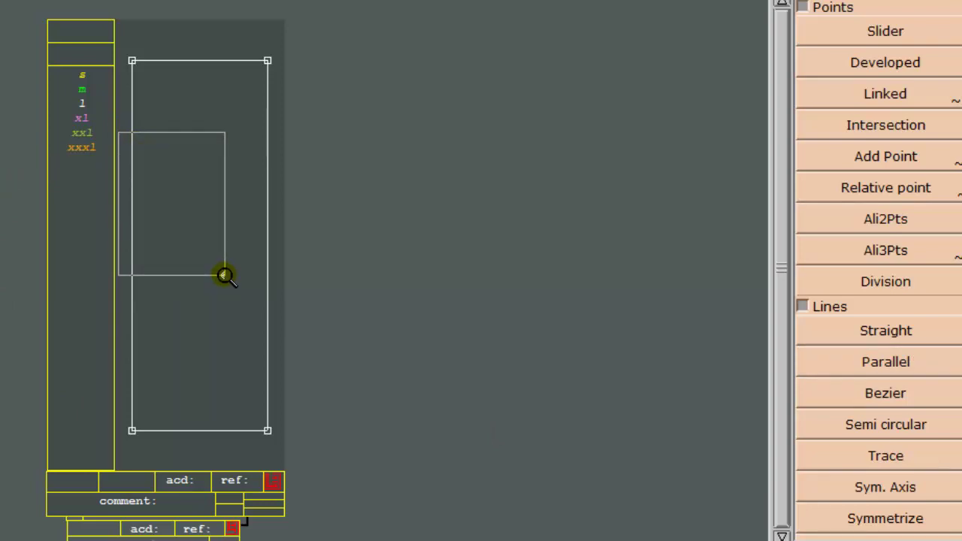
left_click_drag(225, 275, 225, 276)
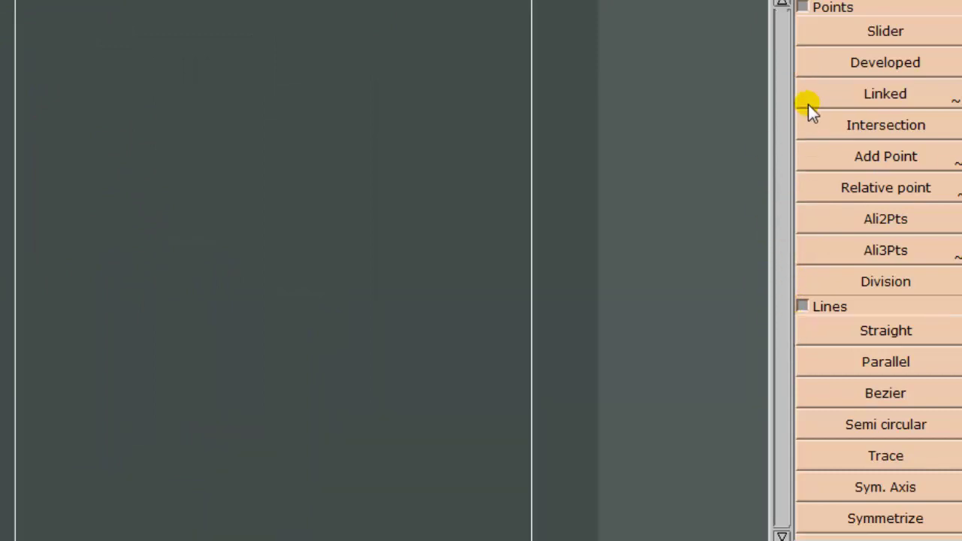
left_click_drag(780, 30, 765, 290)
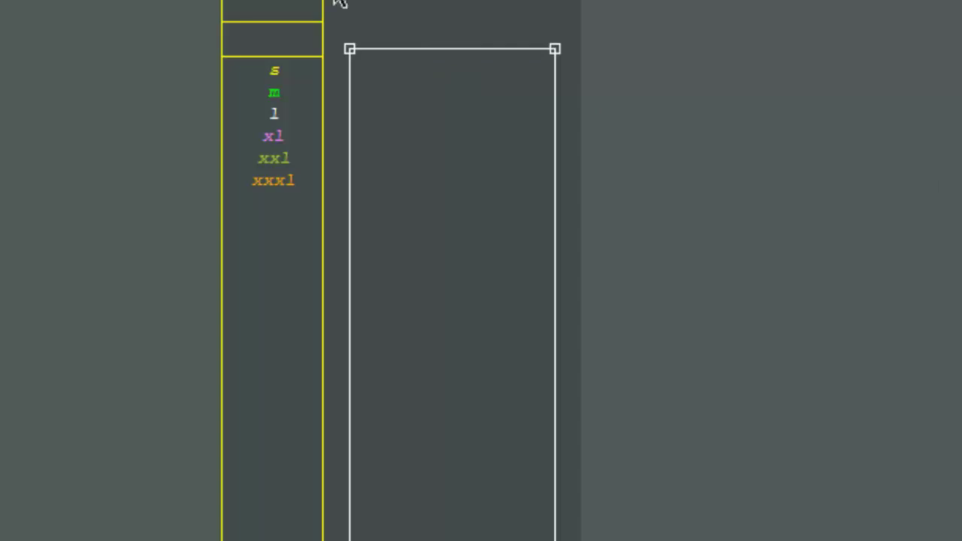
- Offset the rectangle's top edge with parallel lines at 8 cm and 1 cm
left_click(463, 52)
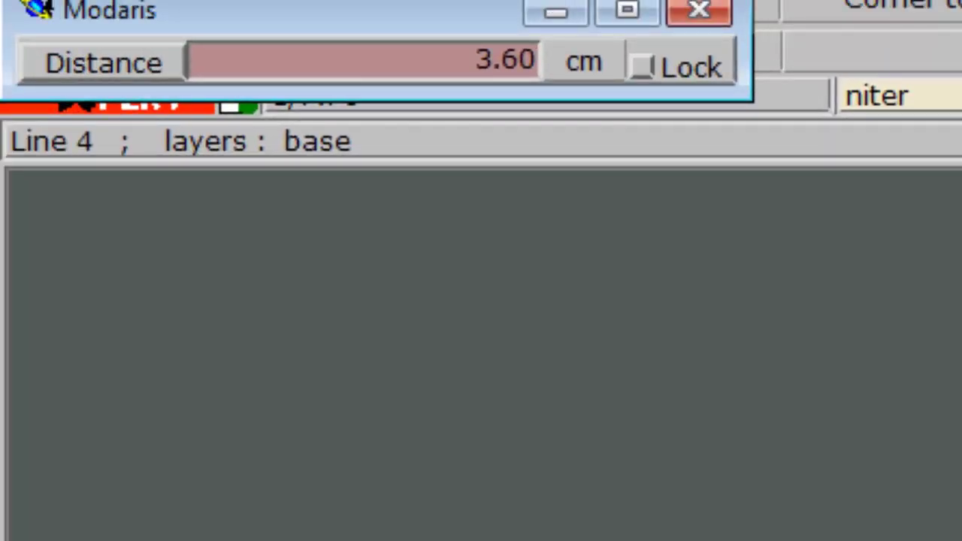
key("BackSpace")
key("BackSpace")
key("BackSpace")
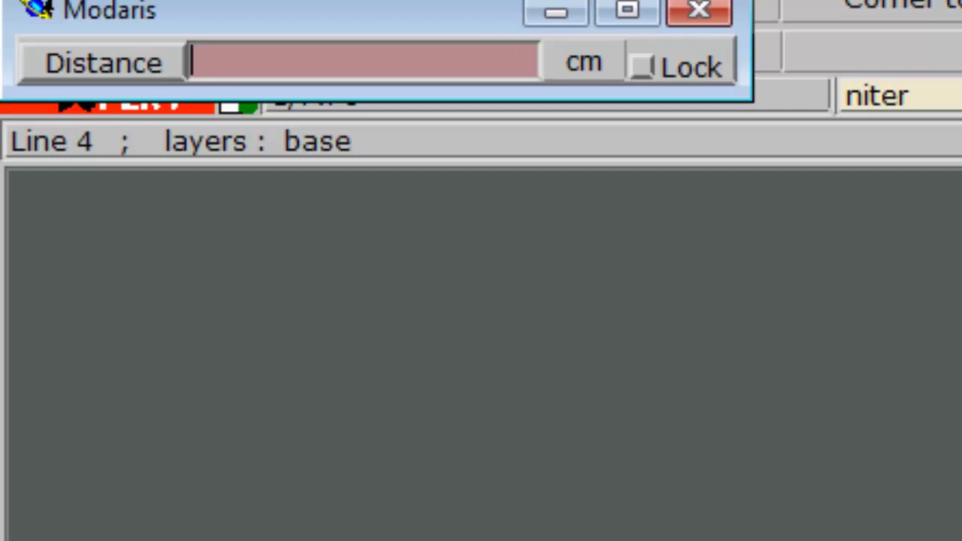
type("8")
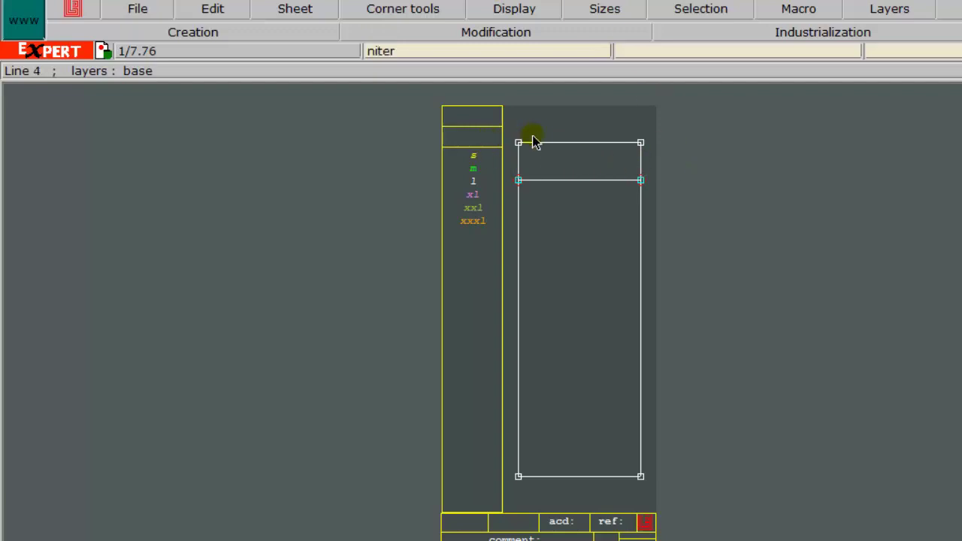
left_click(575, 149)
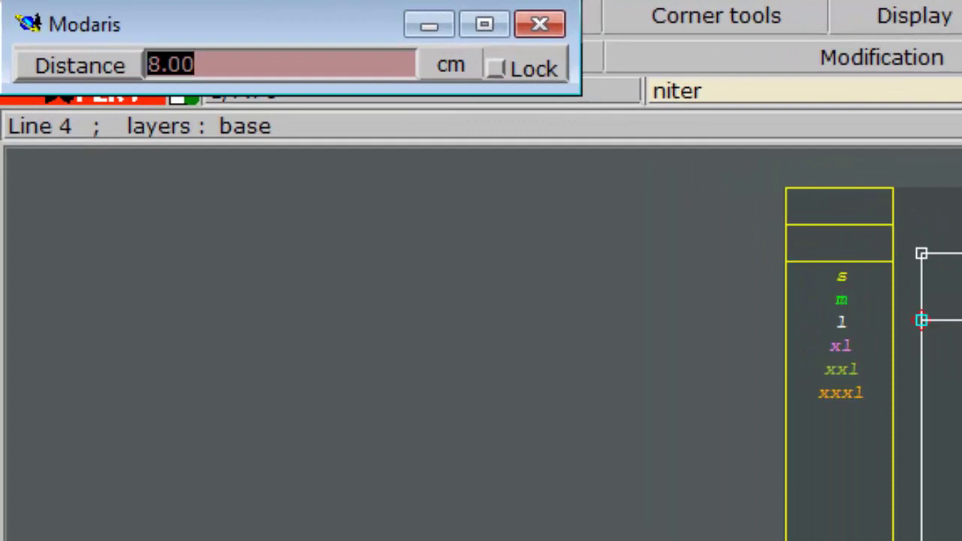
type("1")
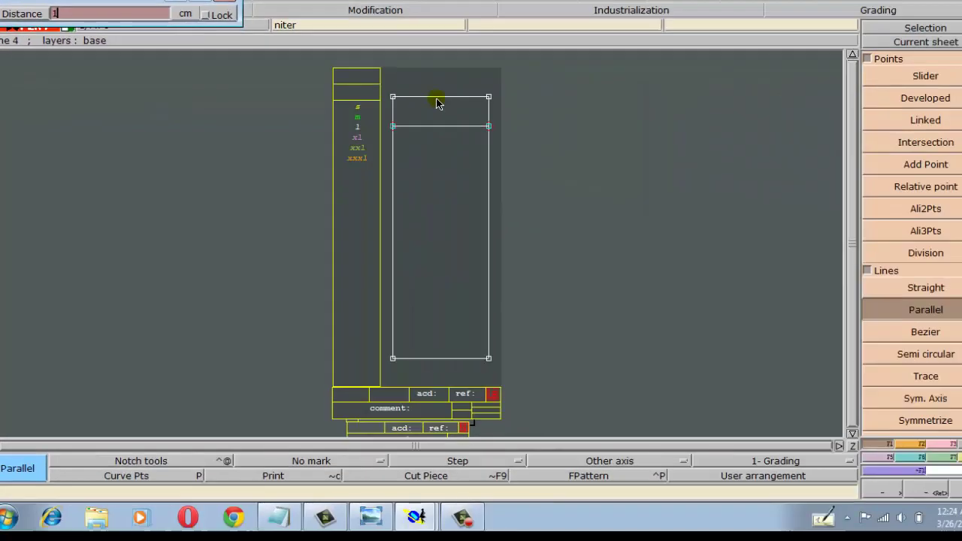
left_click(440, 104)
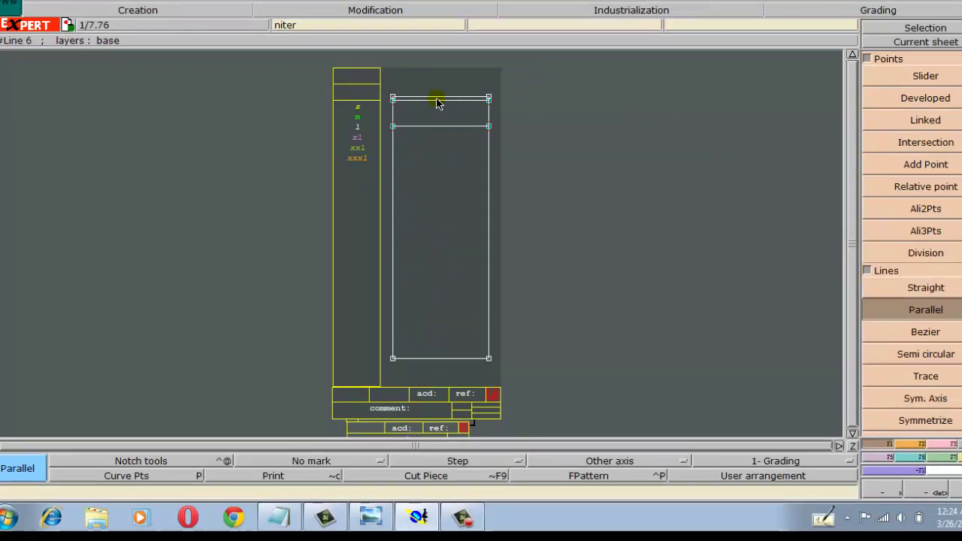
left_click(399, 516)
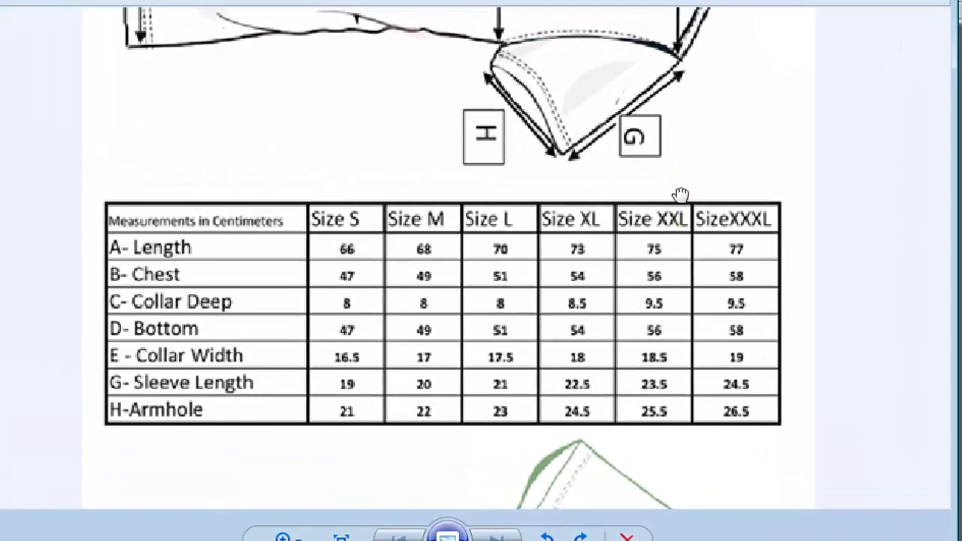
left_click_drag(684, 183, 735, 402)
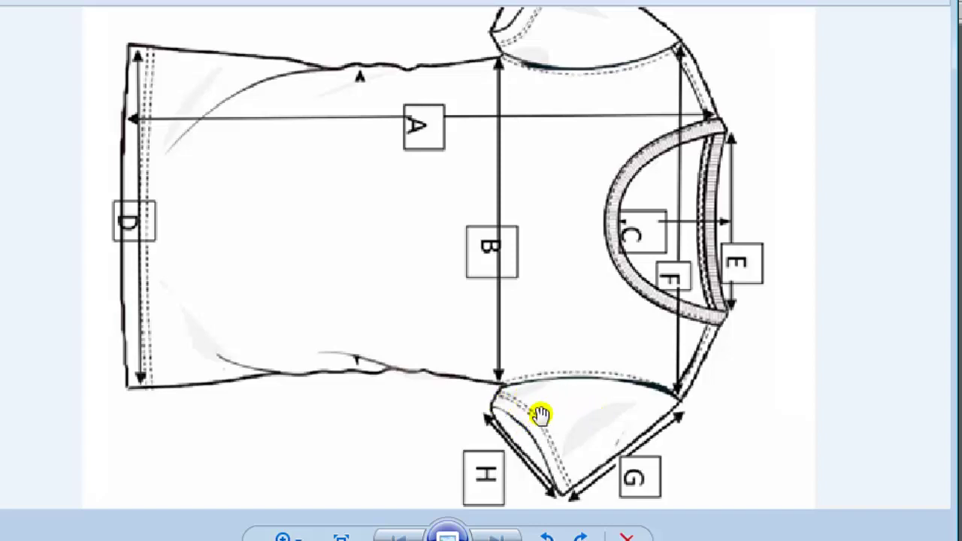
mouse_move(640, 414)
left_mouse_down()
mouse_move(709, 213)
mouse_move(706, 116)
left_mouse_up()
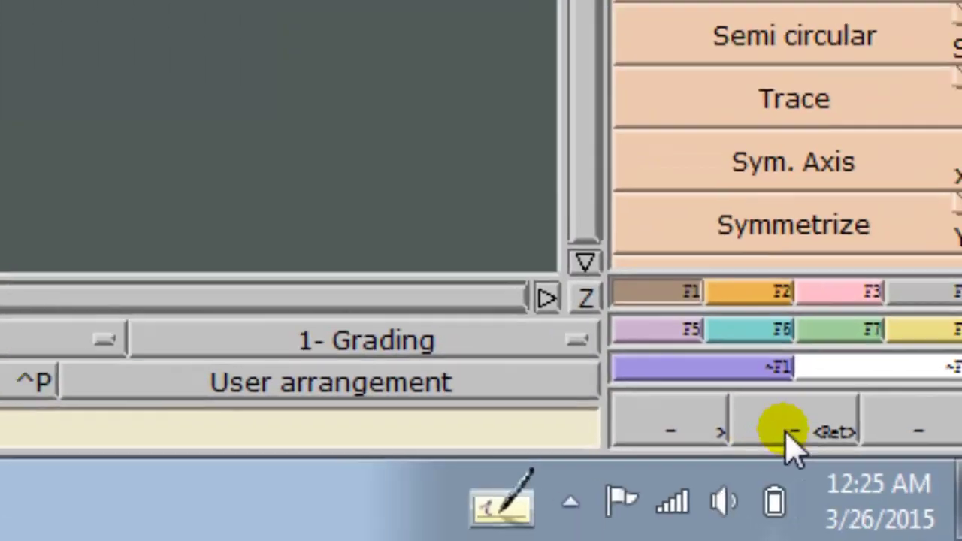
- Add a horizontal parallel line 3.5 cm below the block's top edge, between the 1 cm and 8 cm lines
left_click(842, 466)
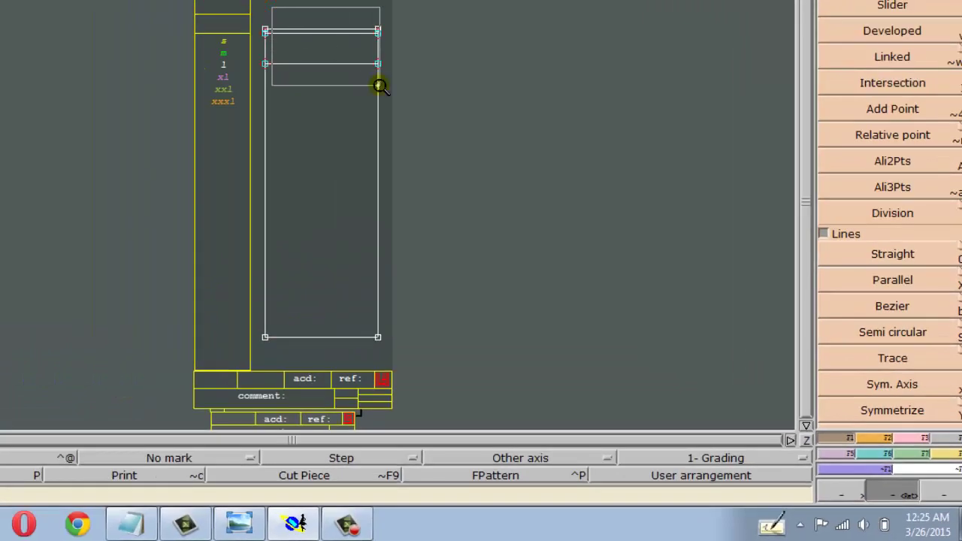
left_click(379, 84)
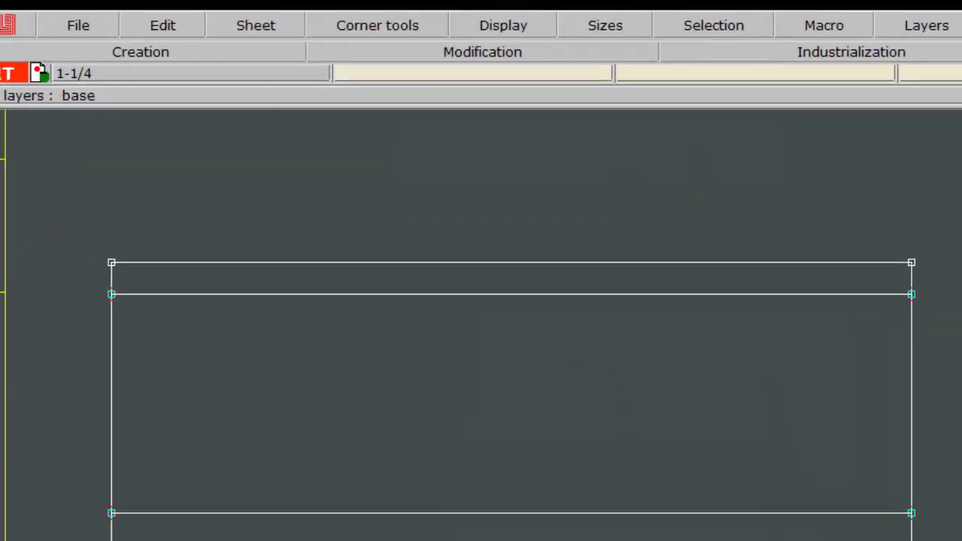
left_click(485, 269)
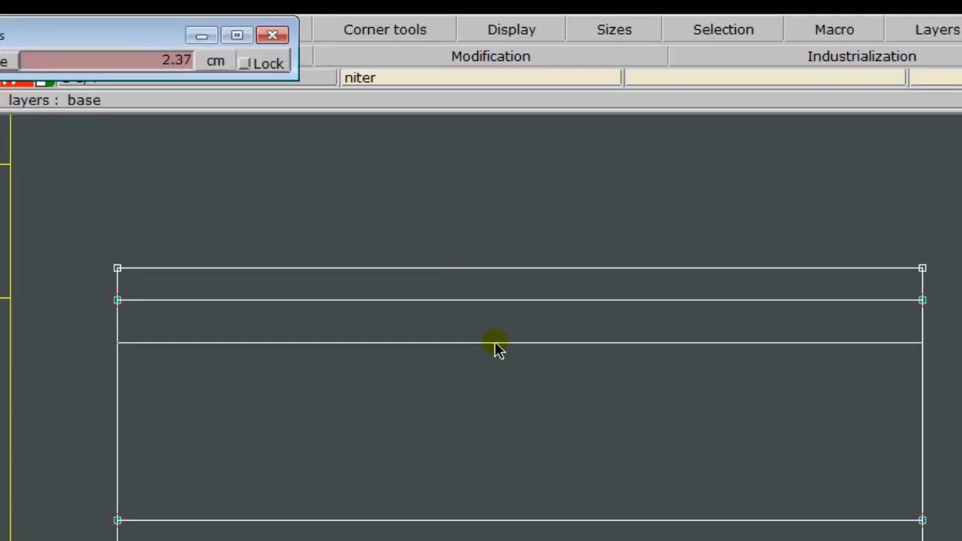
type("1")
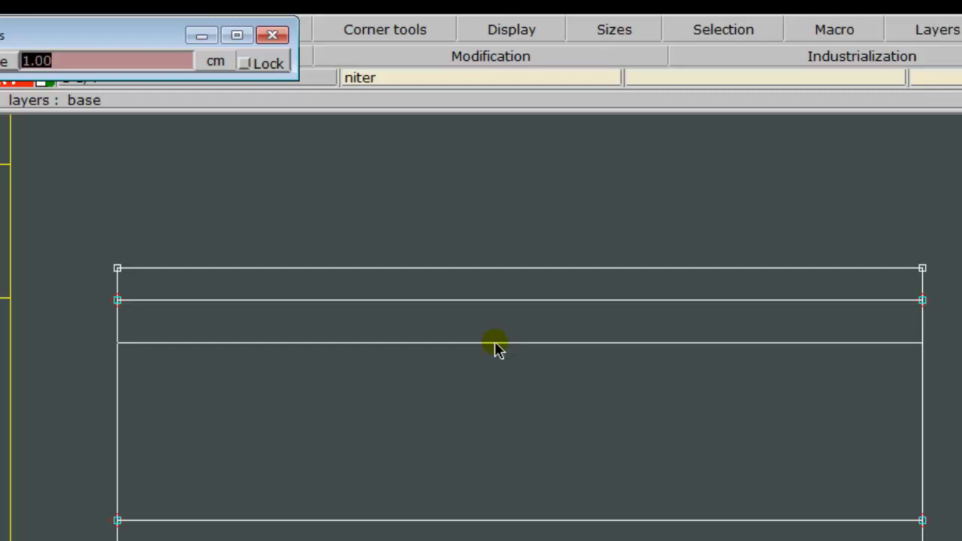
type("3")
type("5")
key("Return")
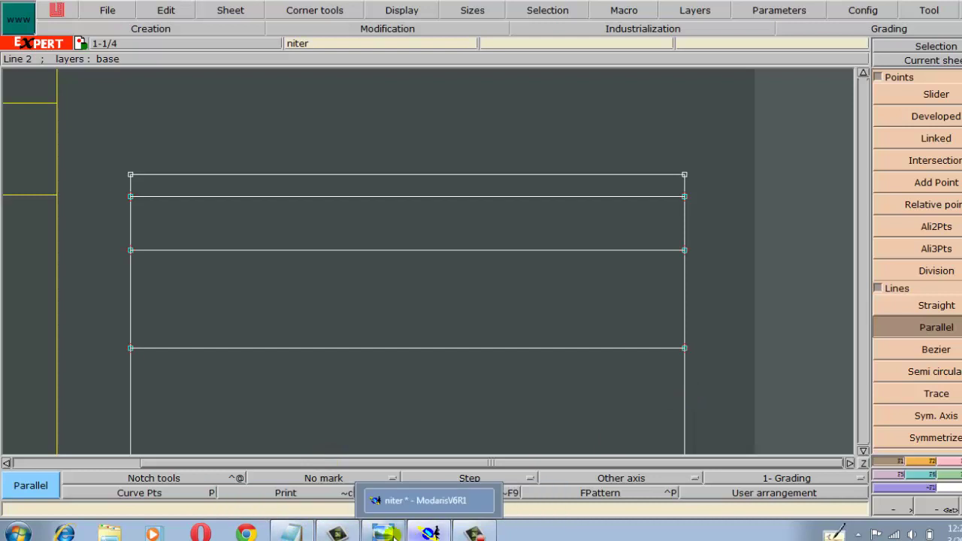
left_click(384, 534)
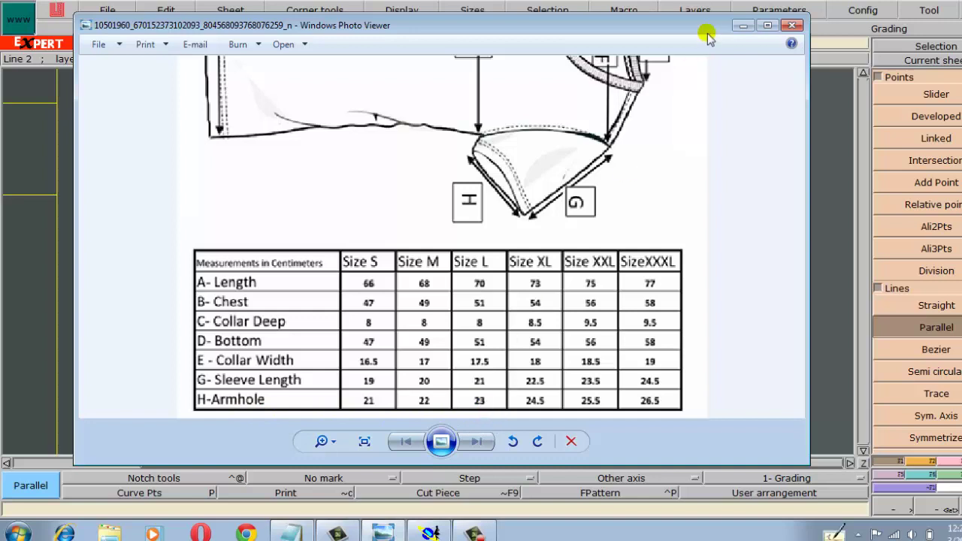
left_click(742, 25)
left_click(648, 247)
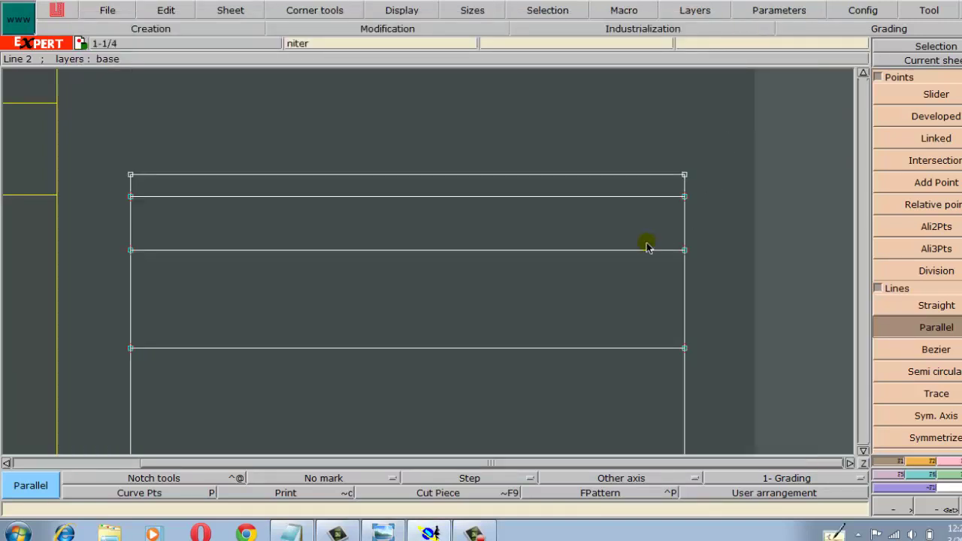
left_click(548, 421)
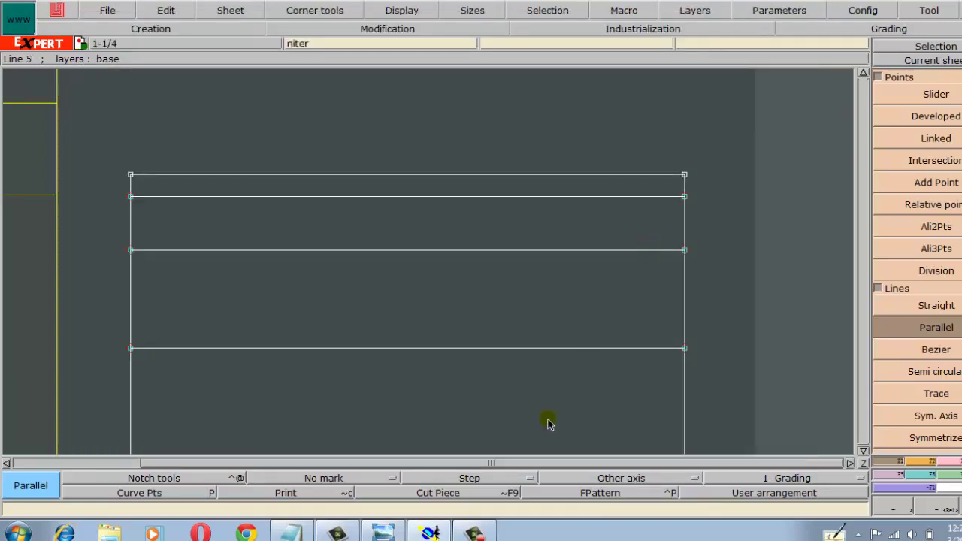
left_click(399, 532)
scroll(578, 154, "up", 3)
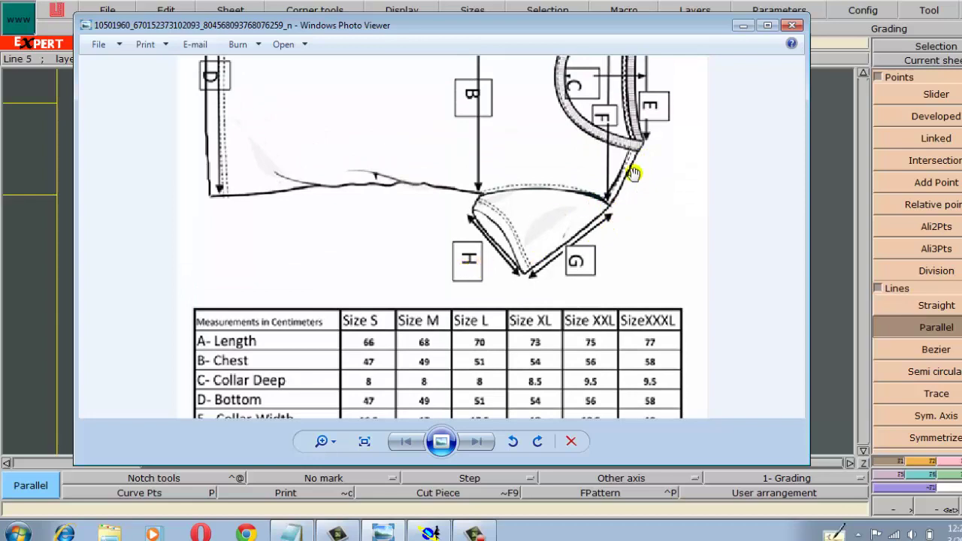
left_click(741, 26)
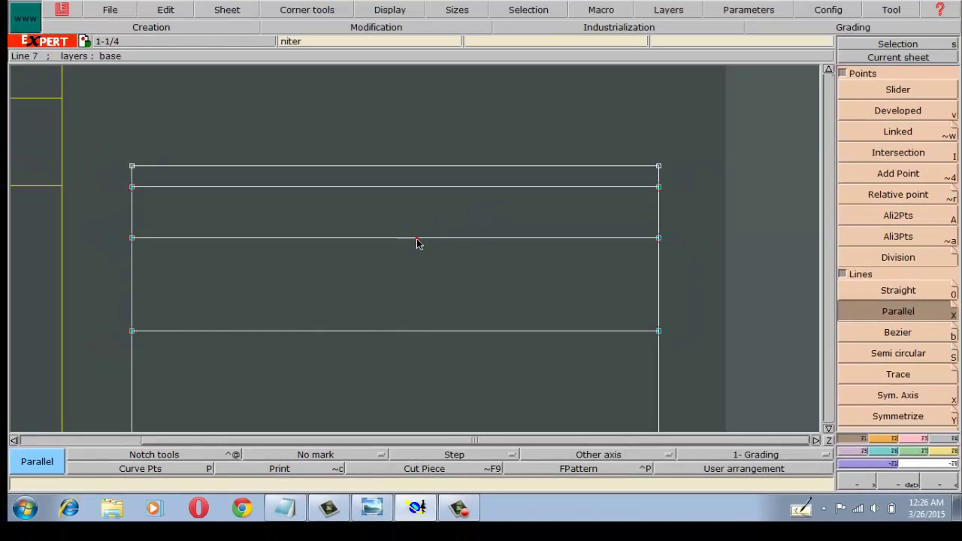
- Offset a fourth horizontal line from the middle line, then fit the whole sheet in view
left_click(417, 239)
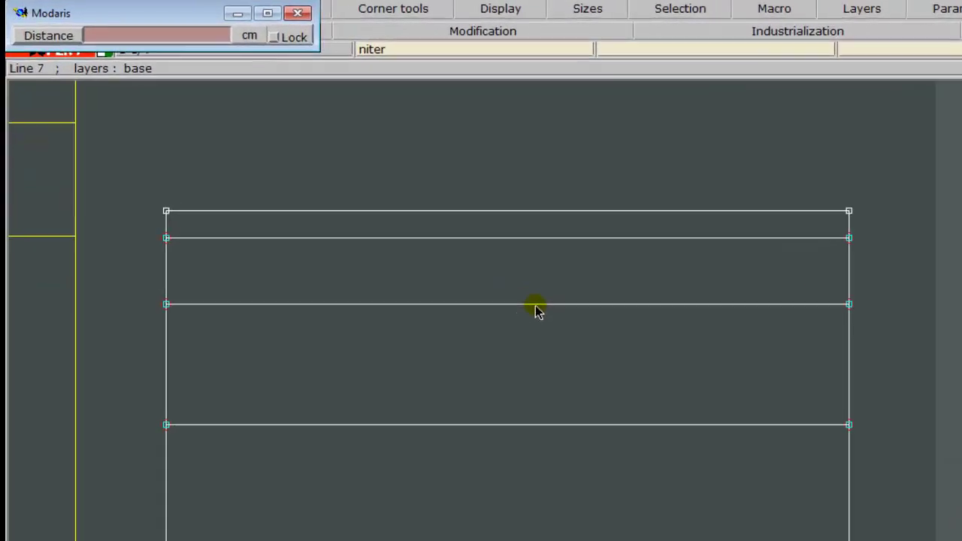
type("3.50")
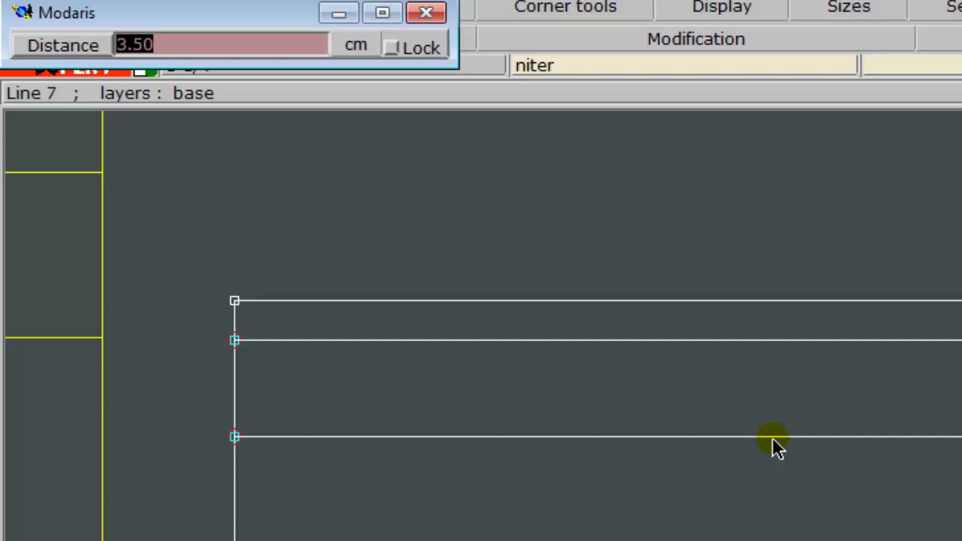
type("23")
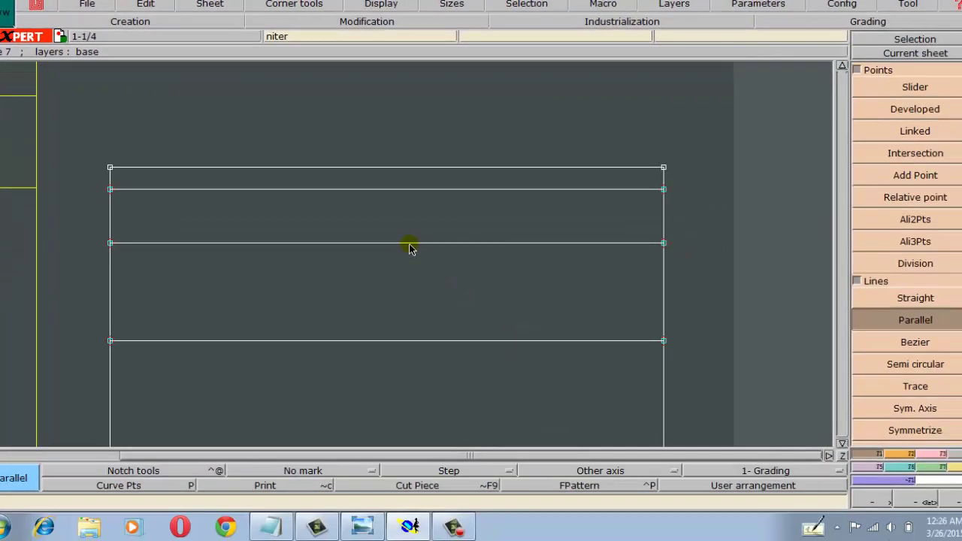
key("F2")
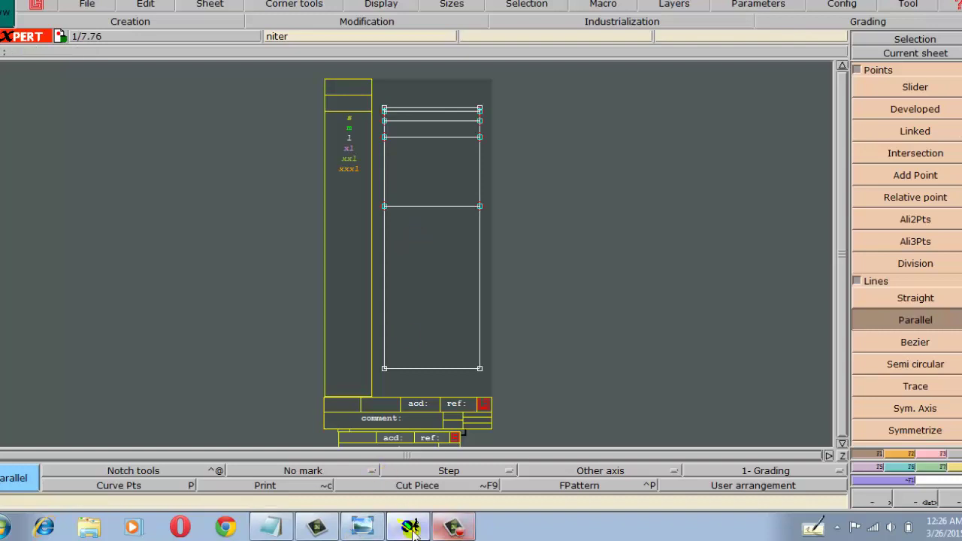
left_click(367, 527)
scroll(461, 226, "down", 3)
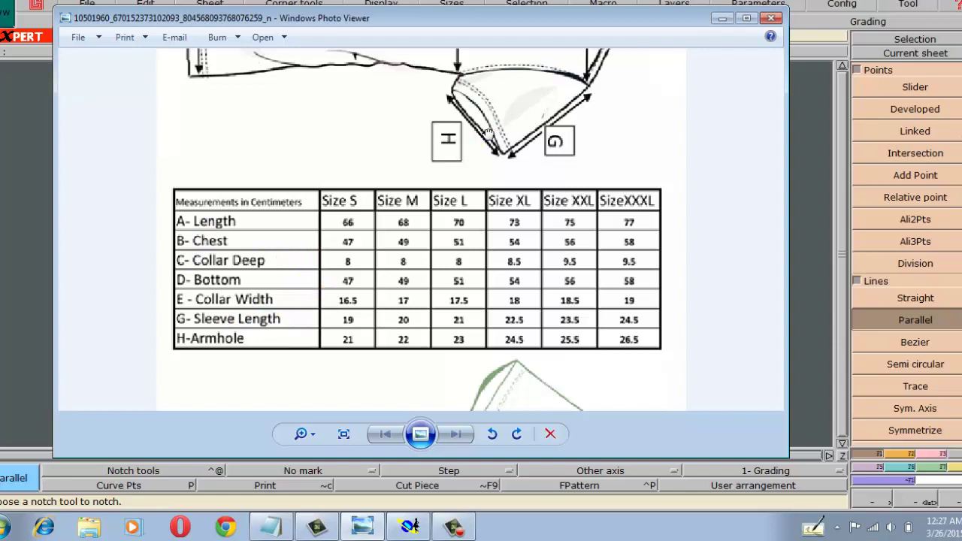
left_click_drag(487, 134, 546, 313)
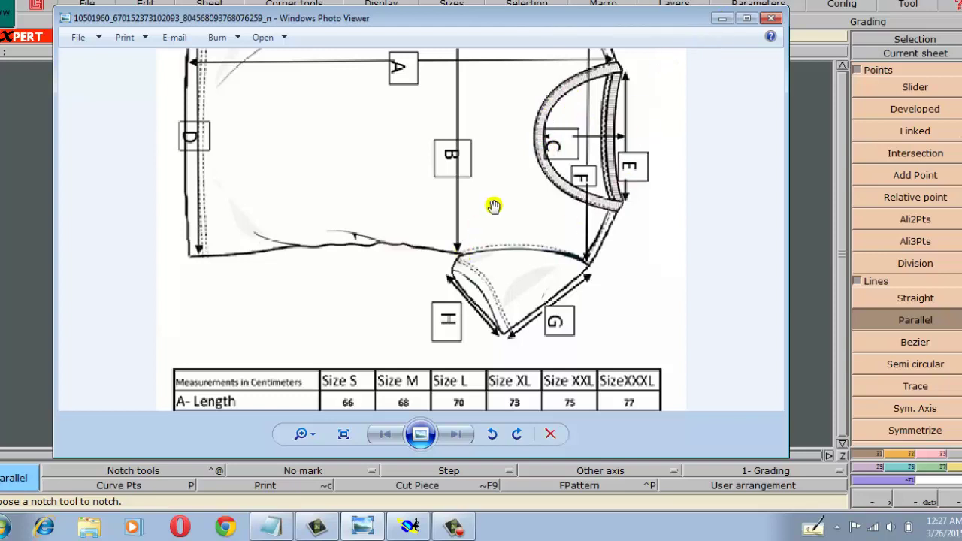
left_click_drag(495, 206, 496, 181)
scroll(286, 304, "down", 5)
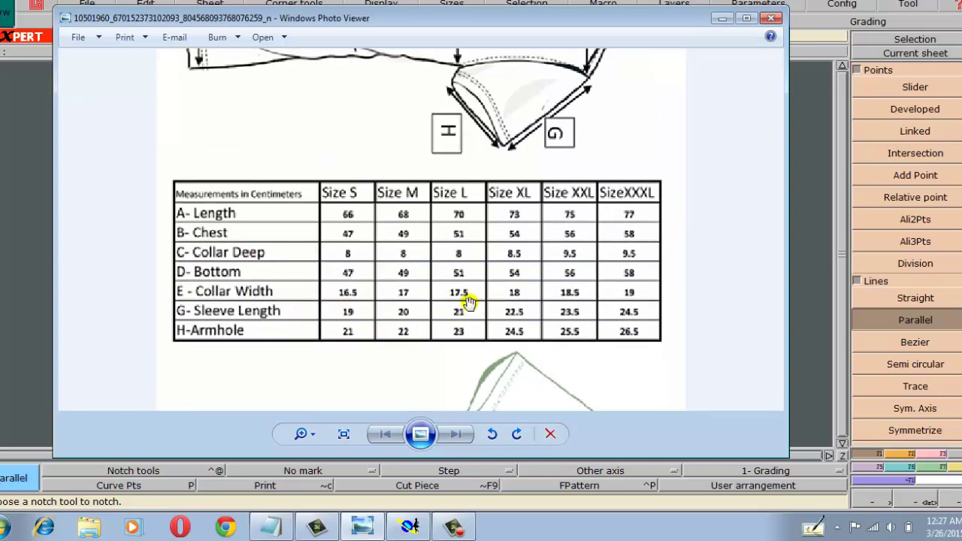
scroll(469, 246, "up", 5)
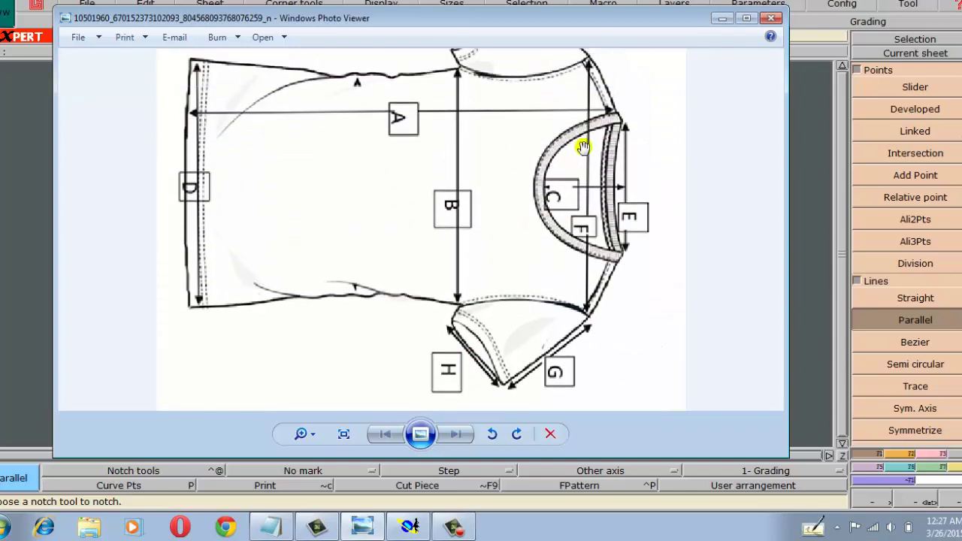
left_click(618, 120)
left_click(547, 189)
left_click_drag(524, 386, 525, 219)
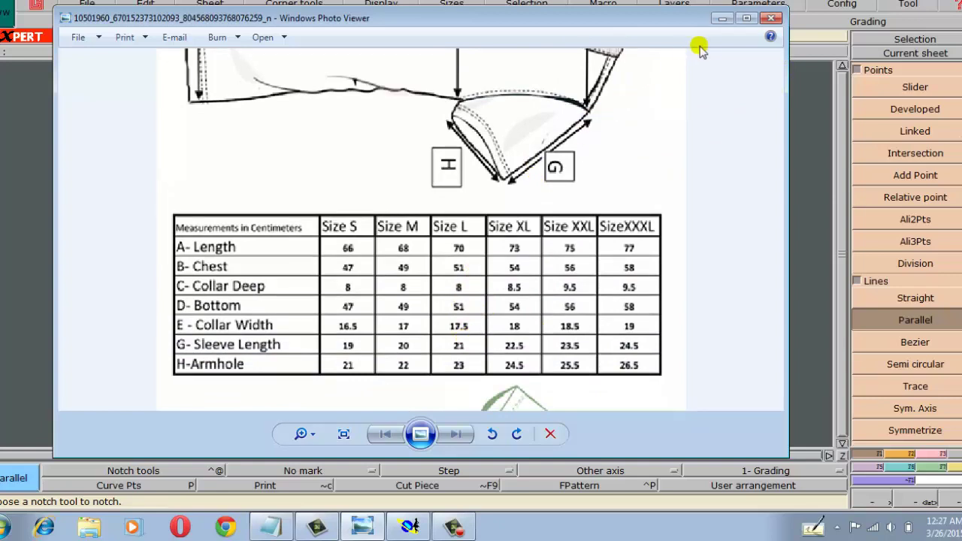
left_click(724, 19)
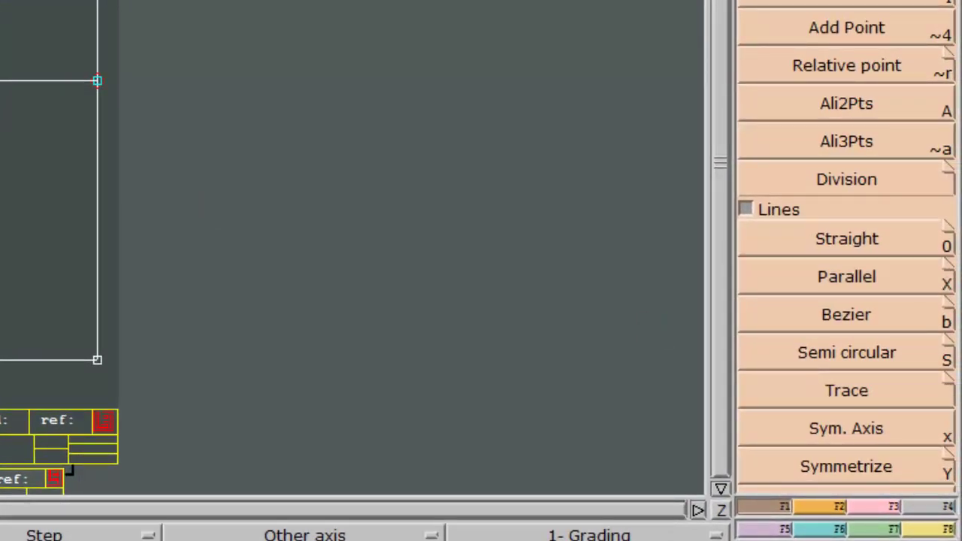
- Add a full-height vertical line 8.75 cm from the block's left edge and recentre the sheet
left_click(48, 165)
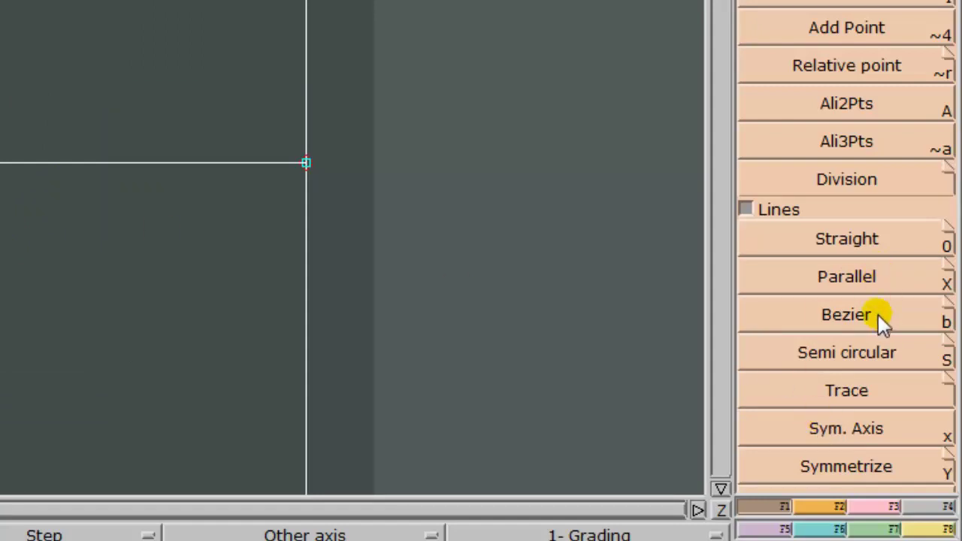
left_click(869, 287)
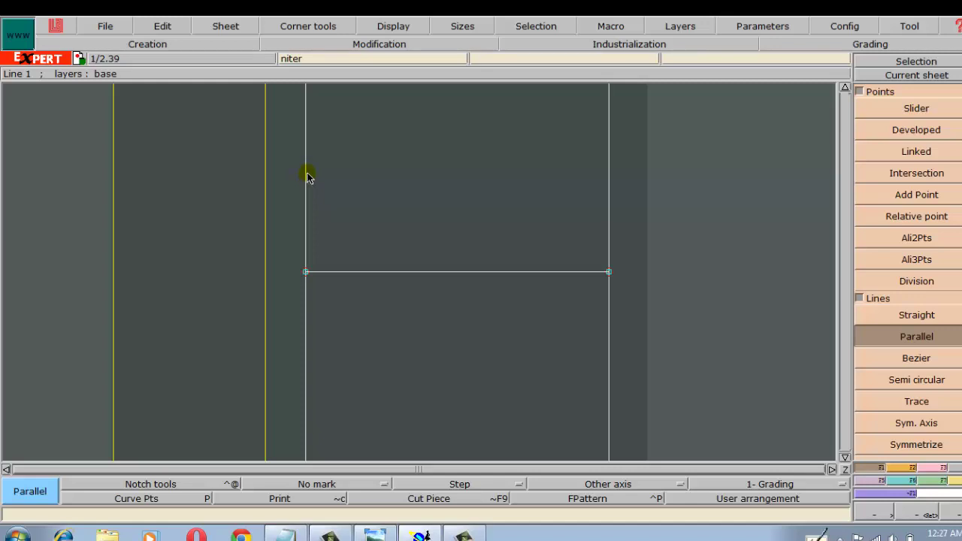
left_click(306, 173)
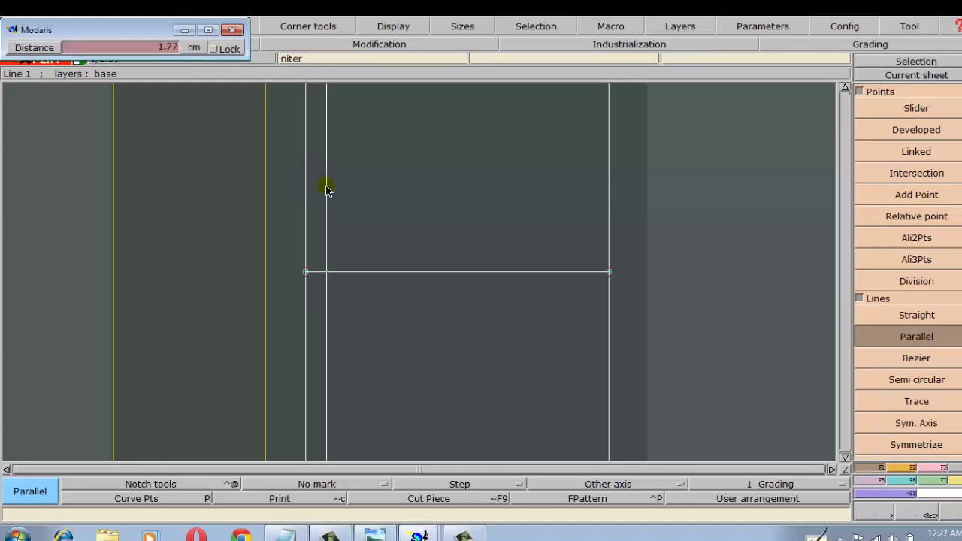
type("23.00")
type("8")
key("Return")
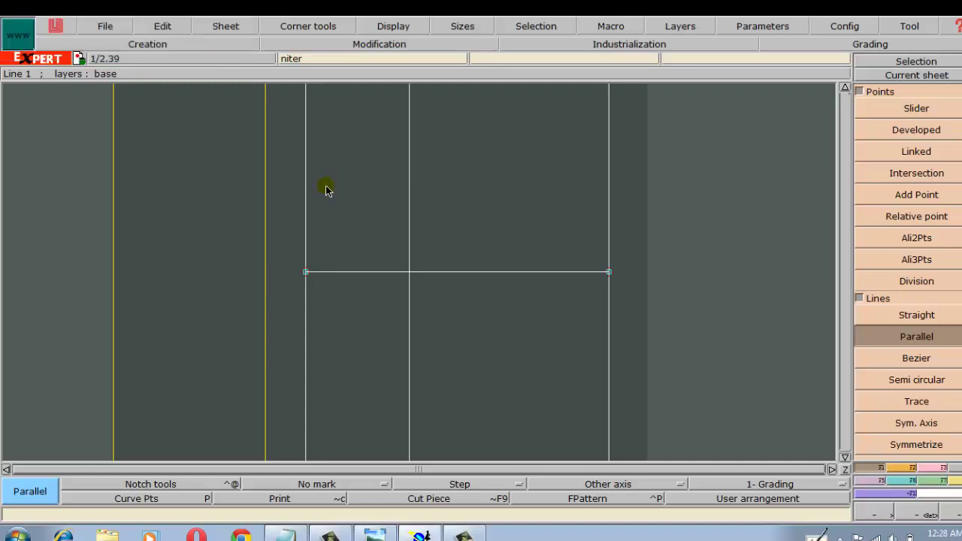
key("Home")
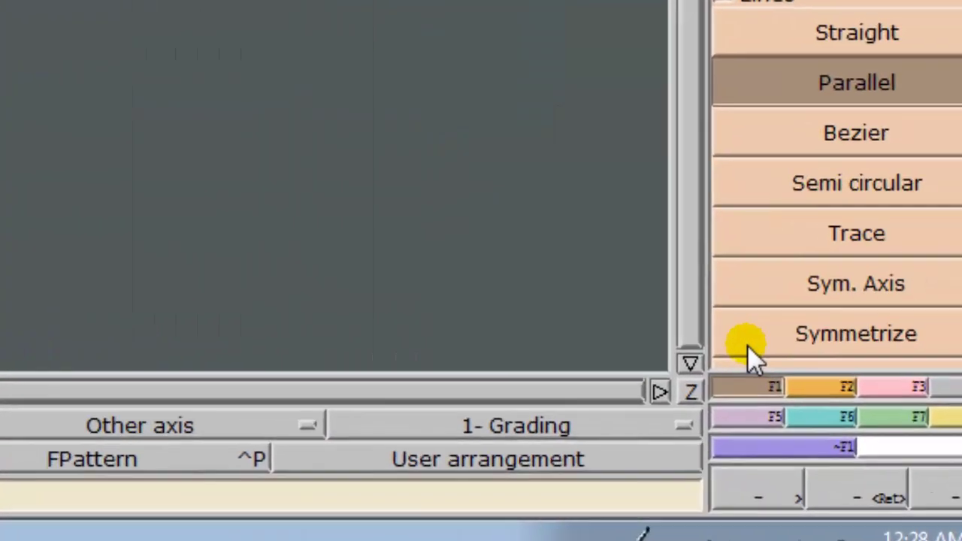
- Draw a Bezier neckline from the left end of the 1 cm line to the vertical line's top
left_click(921, 125)
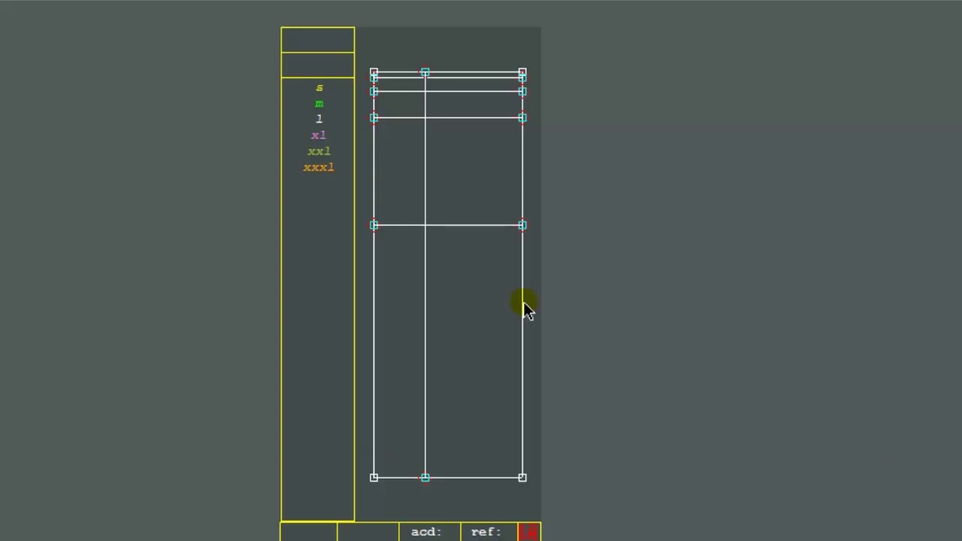
left_click(371, 73)
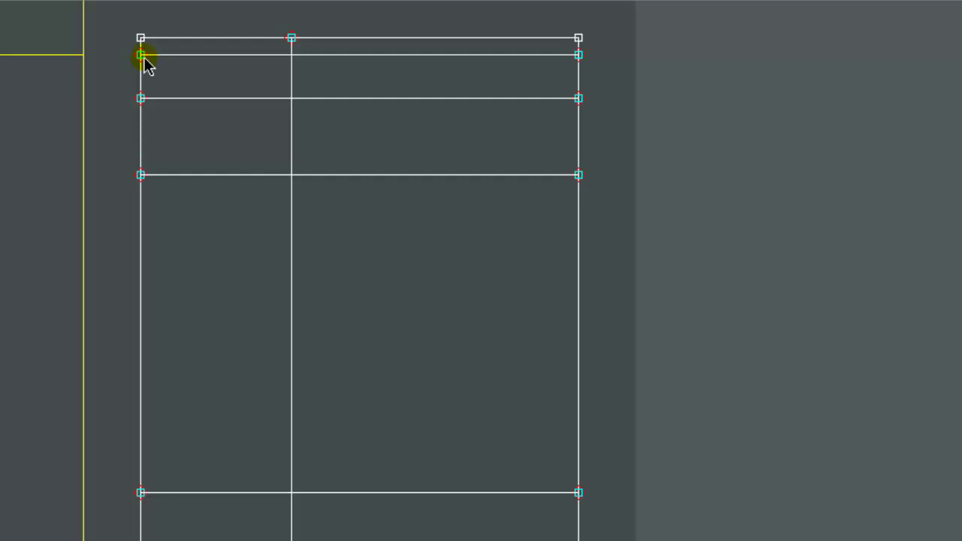
left_click(143, 57)
left_click(143, 57)
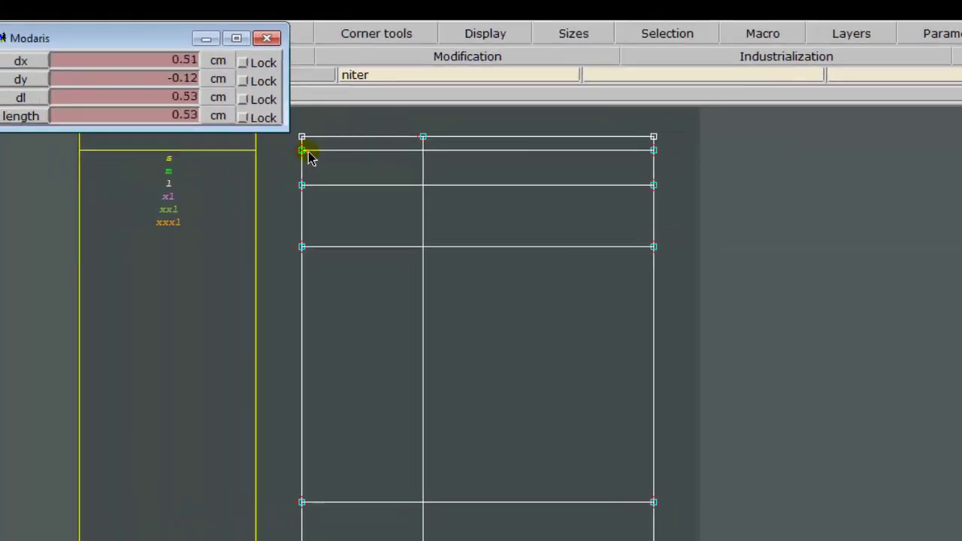
mouse_move(309, 156)
left_mouse_down()
mouse_move(324, 146)
mouse_move(374, 152)
left_mouse_up()
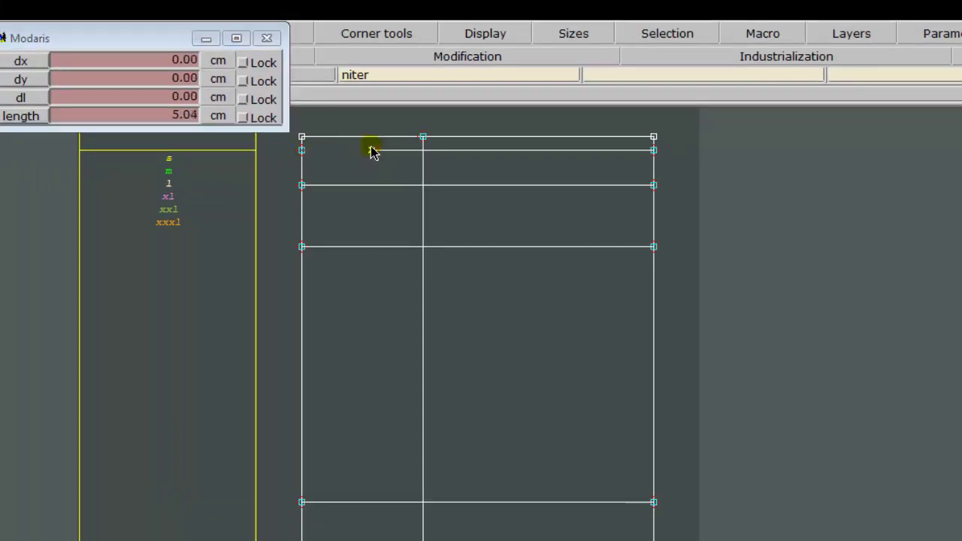
left_click_drag(374, 152, 426, 141)
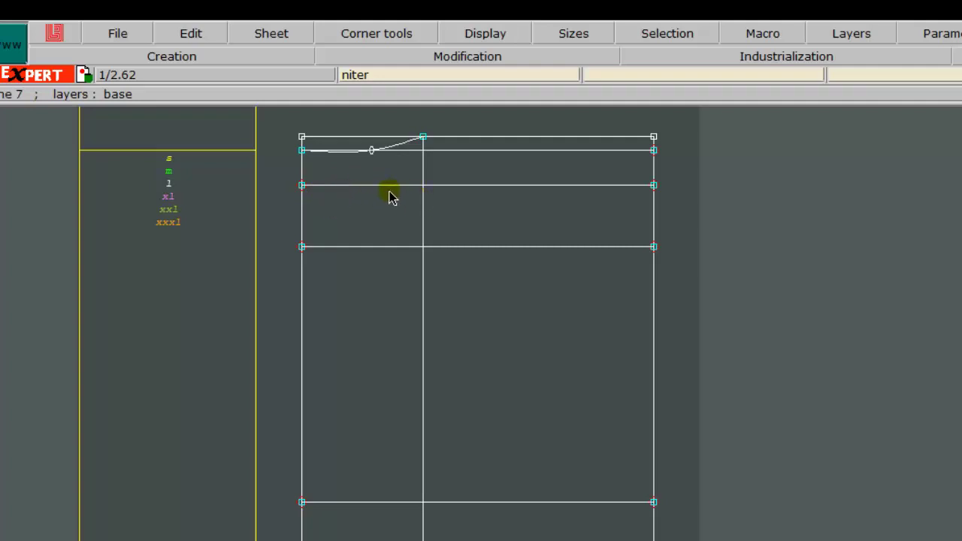
- Draw a 13.18 cm curve from the left edge at the 8 cm line to the top neck point
left_click(306, 250)
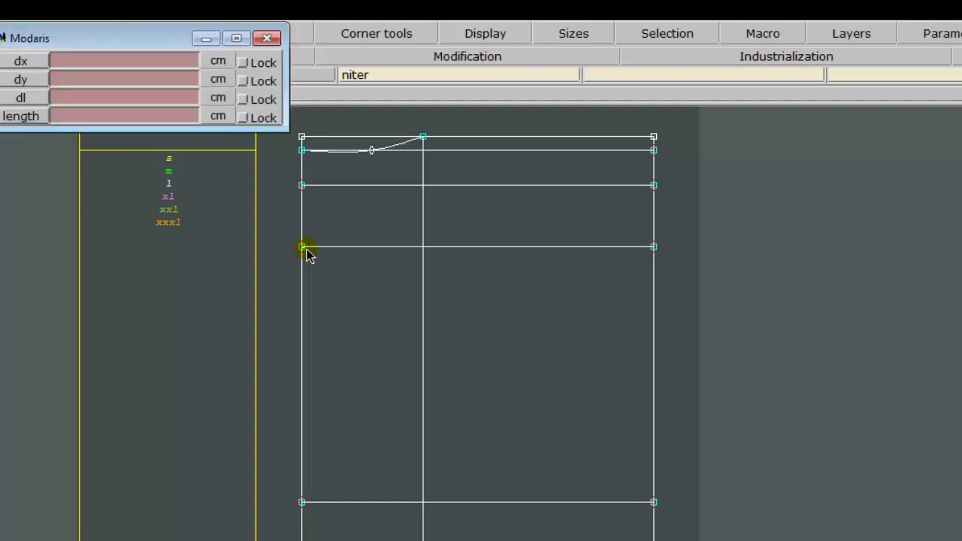
left_click(392, 216)
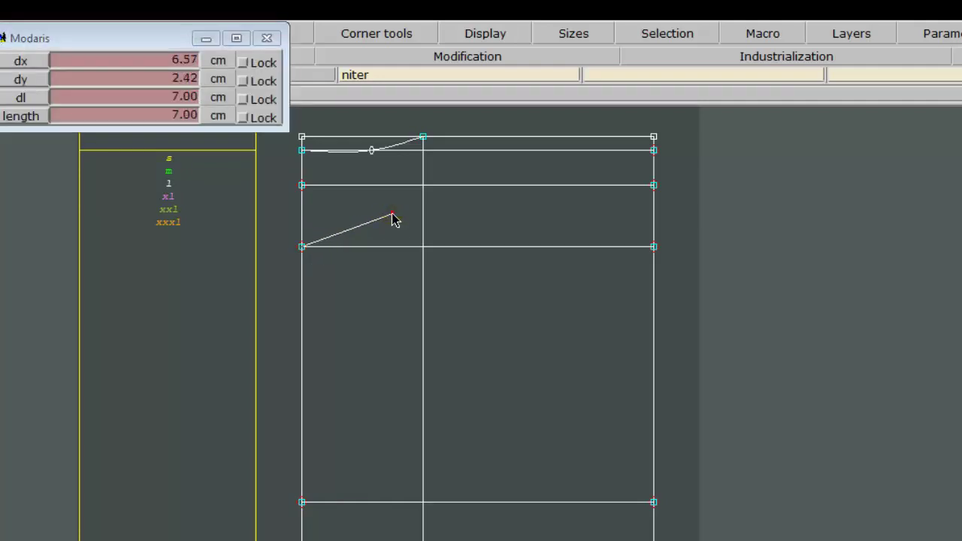
left_click(391, 216)
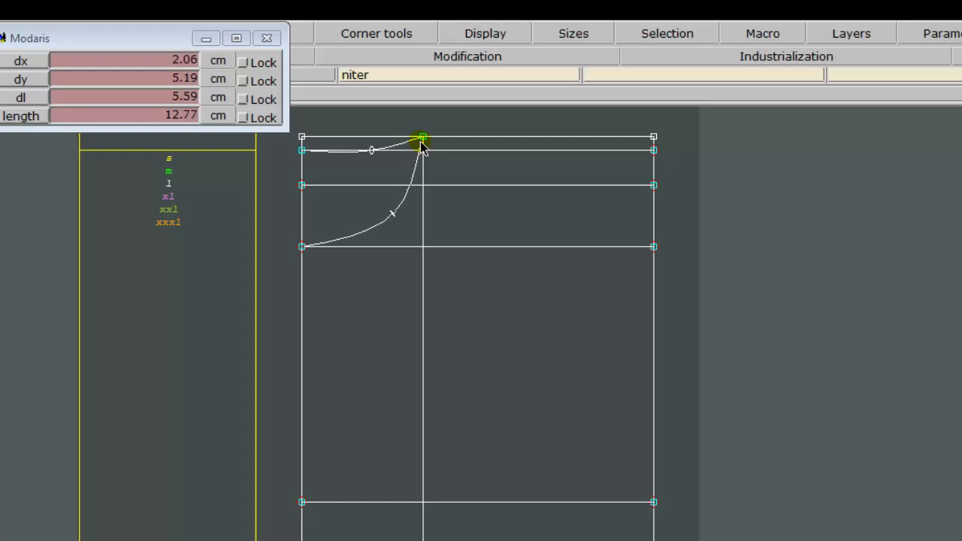
left_click(421, 145)
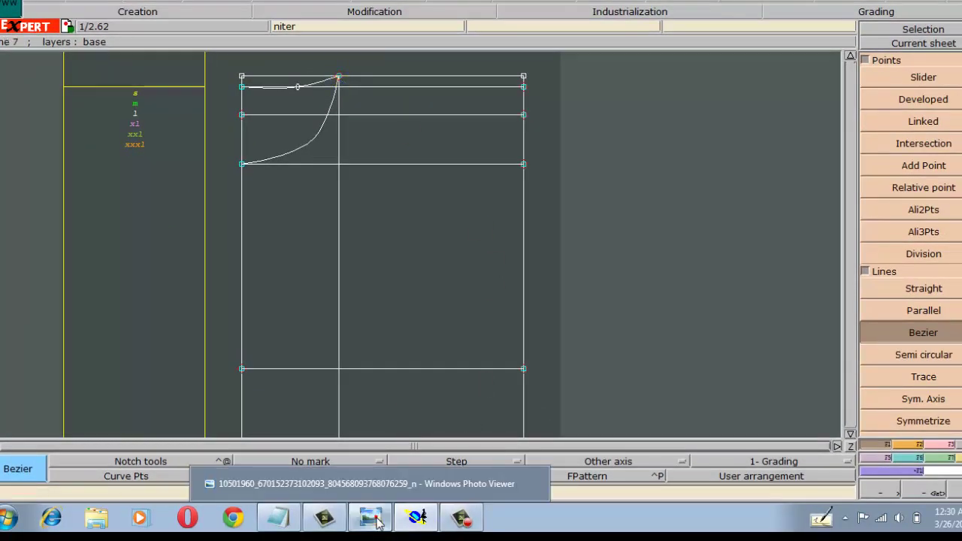
left_click(376, 523)
scroll(597, 172, "up", 3)
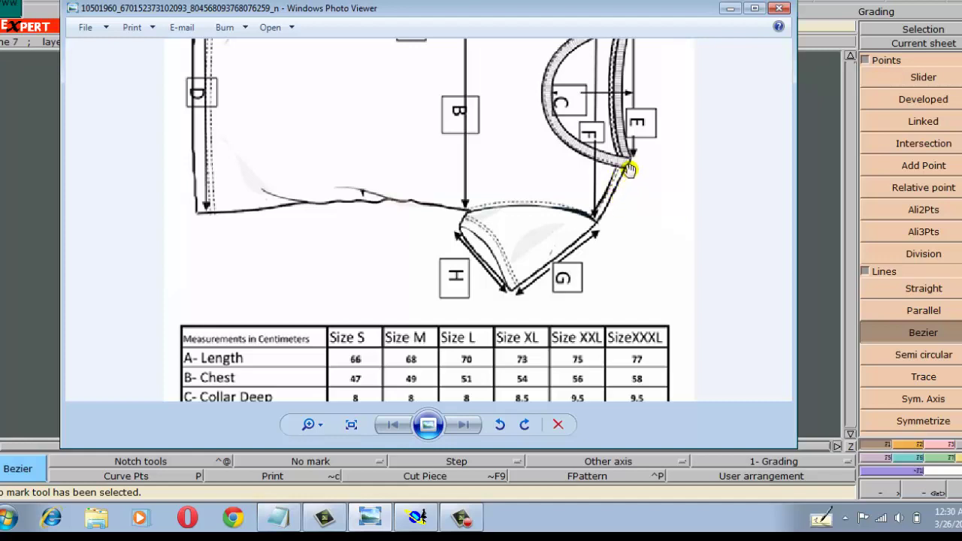
left_click(598, 227)
left_click(735, 9)
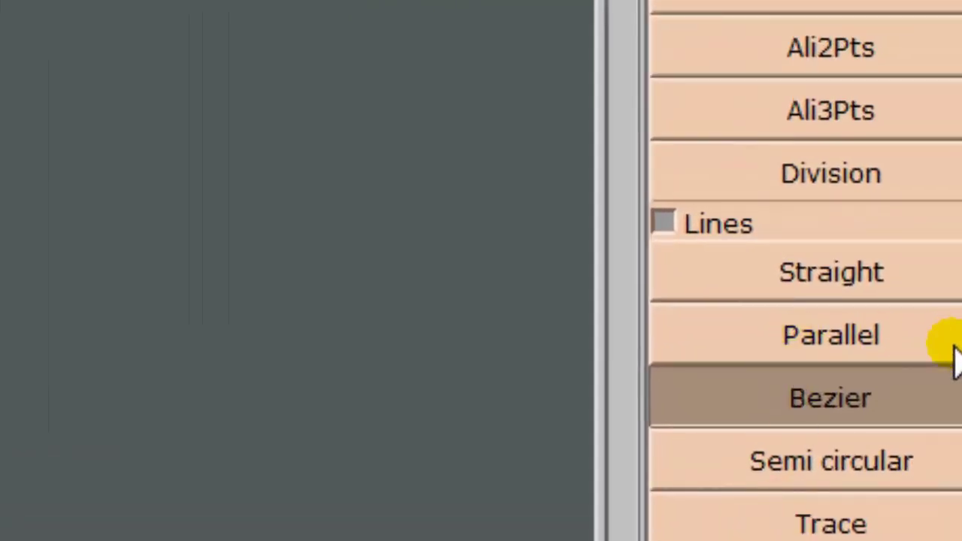
- Draw a straight shoulder line from the top neck point to the right edge at the 3.5 cm line
left_click(725, 279)
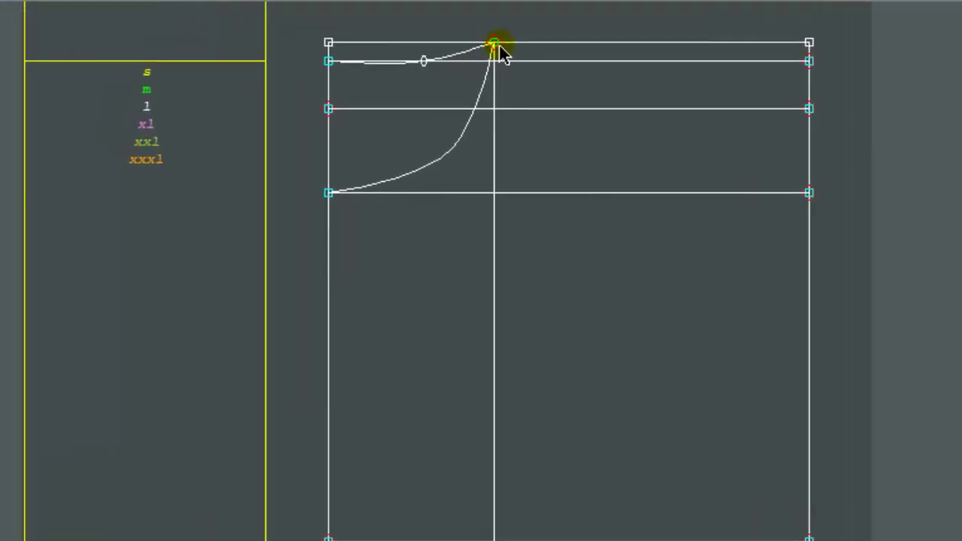
left_click(499, 46)
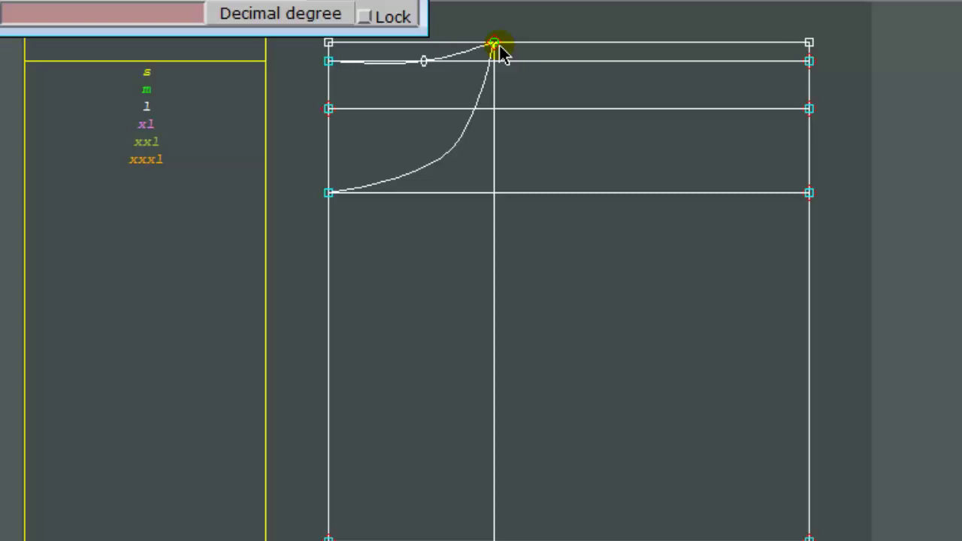
left_click(809, 109)
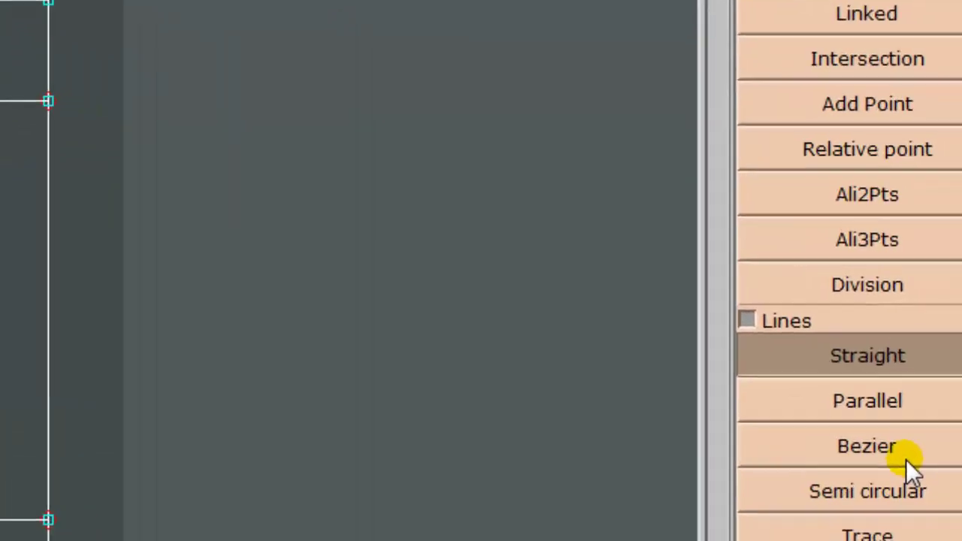
- Draw a Bezier armhole bowing inward from the shoulder end to the right edge's lowest guideline point
left_click(928, 379)
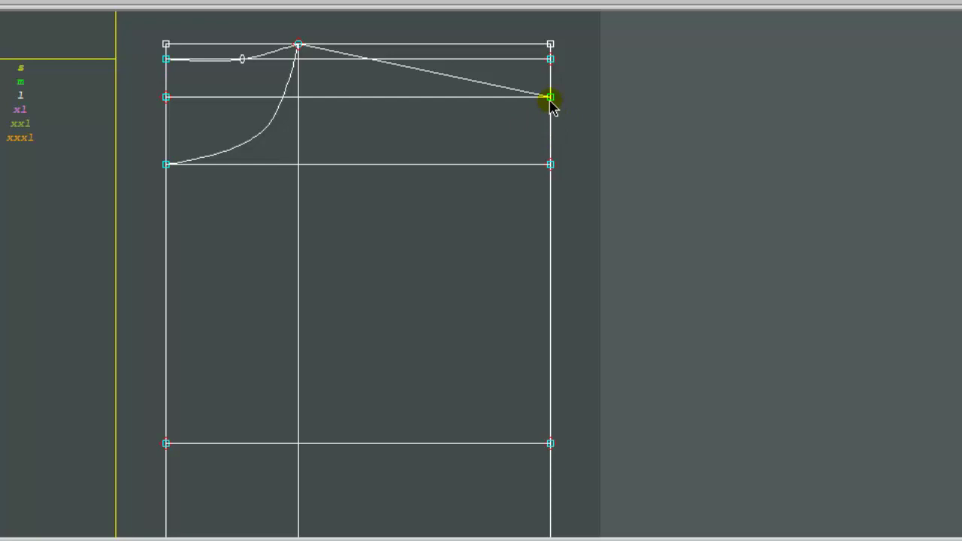
left_click(550, 98)
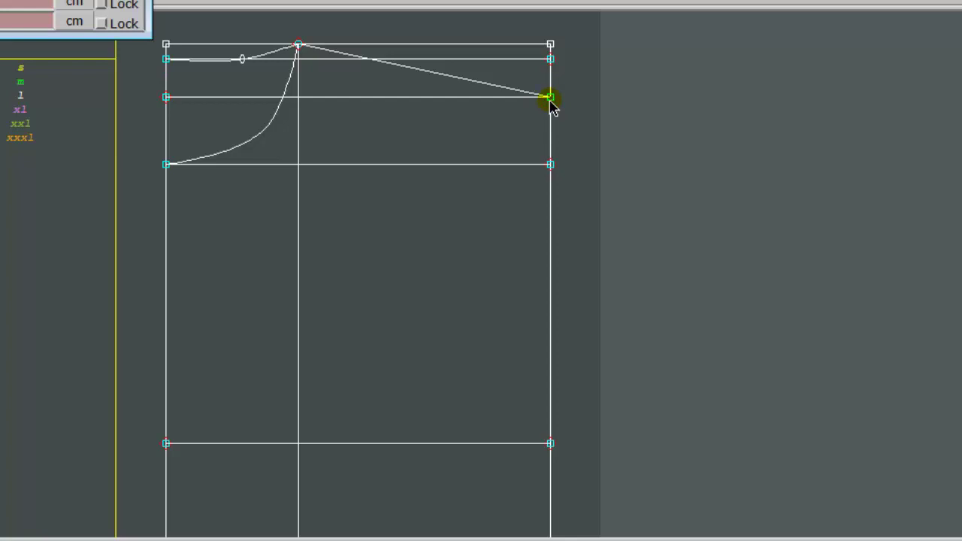
mouse_move(549, 103)
left_mouse_down()
mouse_move(488, 258)
mouse_move(550, 446)
left_mouse_up()
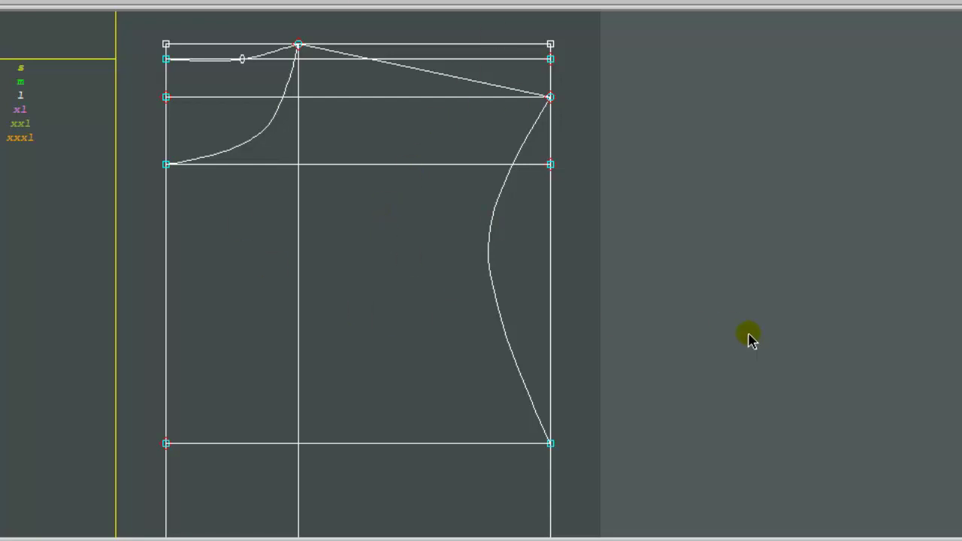
scroll(301, 270, "down", 5)
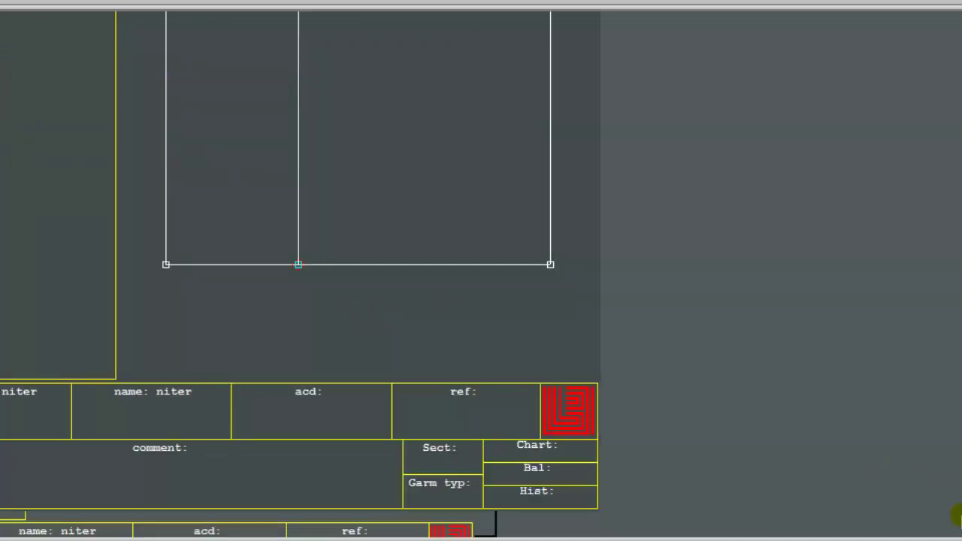
- Fit the full pattern drawing in view and activate the Seam extraction tool
key("F11")
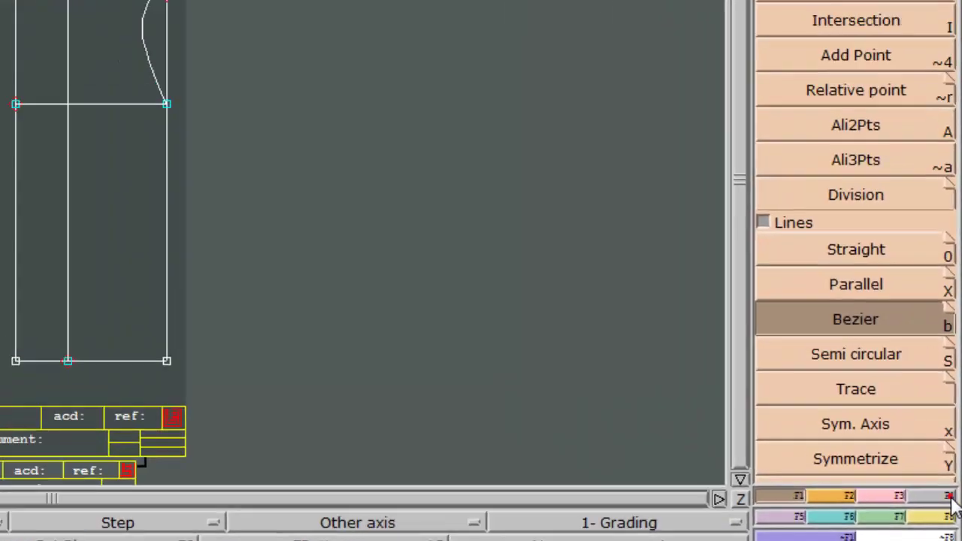
left_click(936, 428)
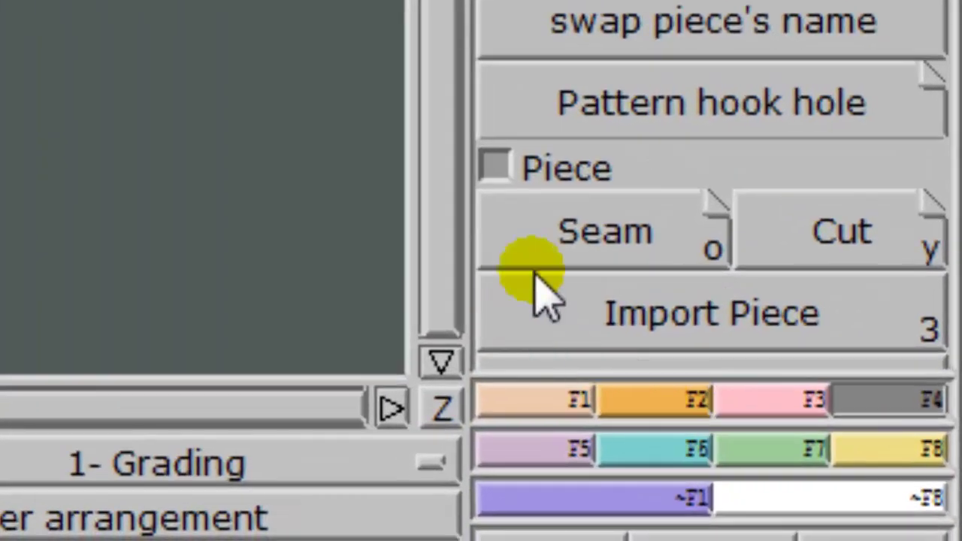
left_click(624, 233)
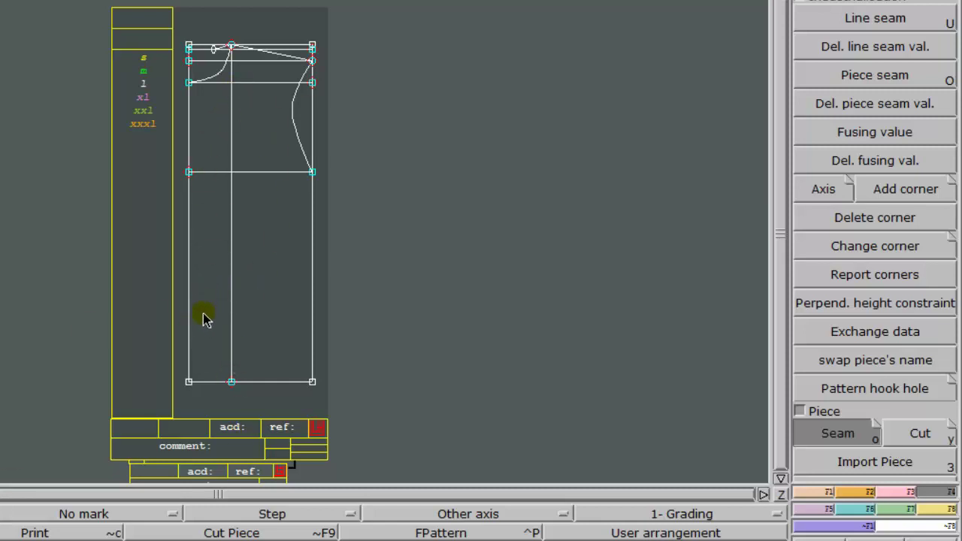
- Trace the drafted outline with Seam into two bodice pieces, the second niter2 with 188.44 perimeter
left_click_drag(204, 316, 256, 338)
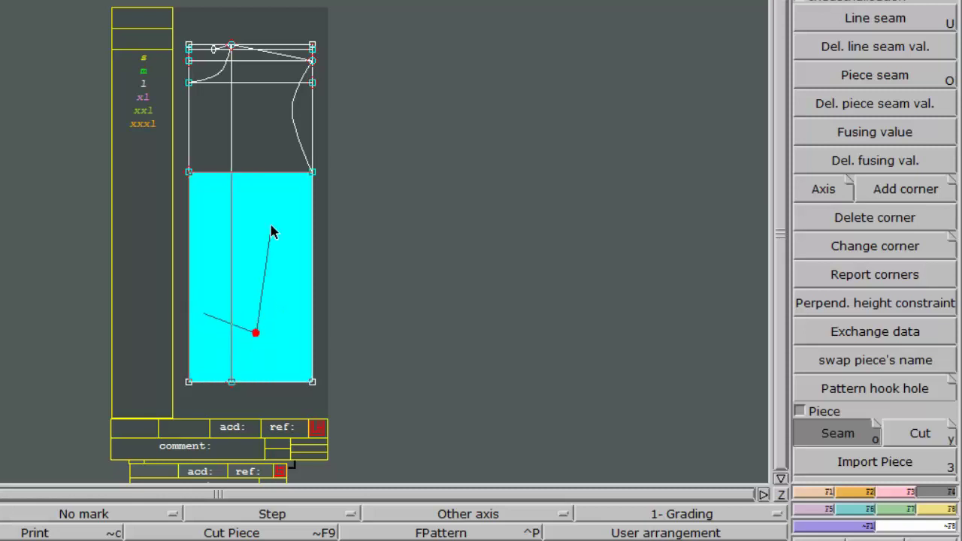
left_click(284, 156)
left_click(258, 72)
left_click(215, 138)
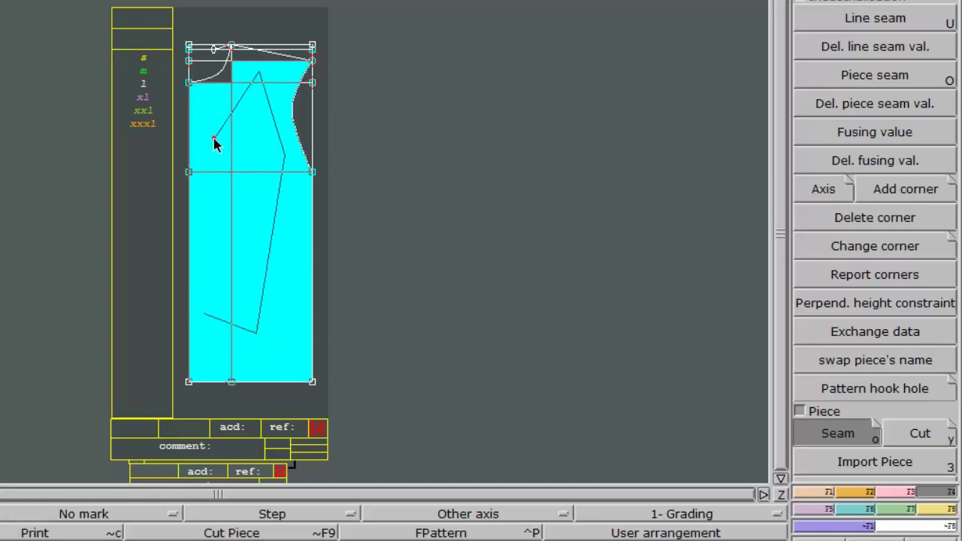
left_click(226, 75)
left_click(245, 57)
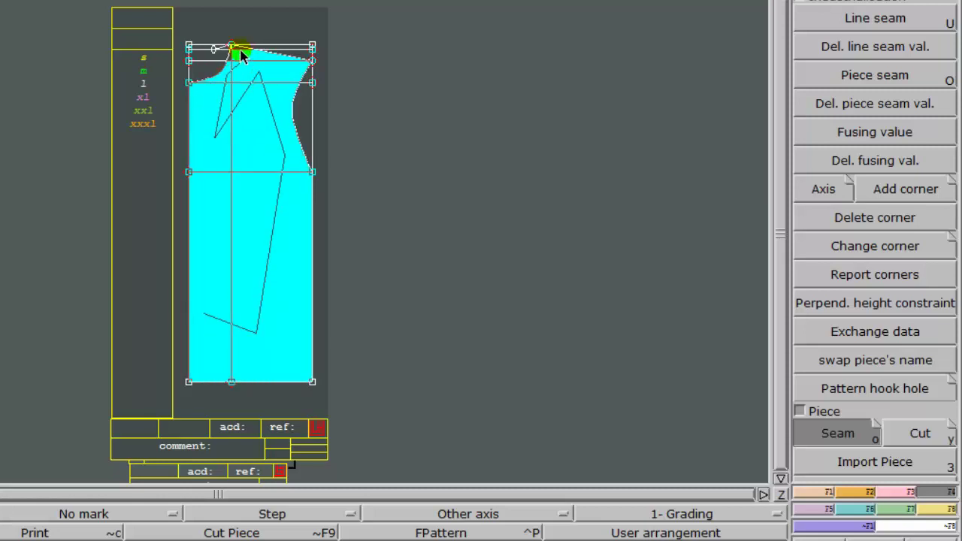
left_click(233, 45)
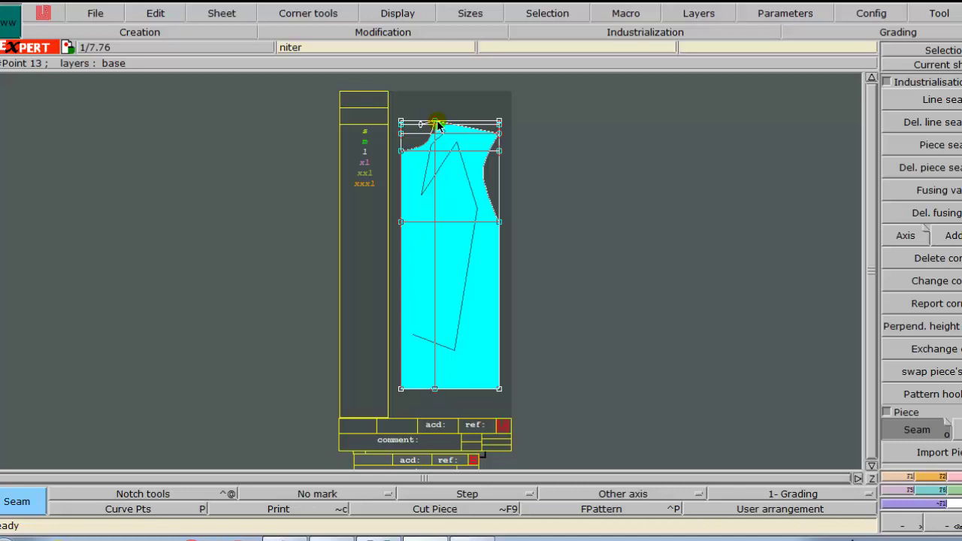
left_click(437, 124)
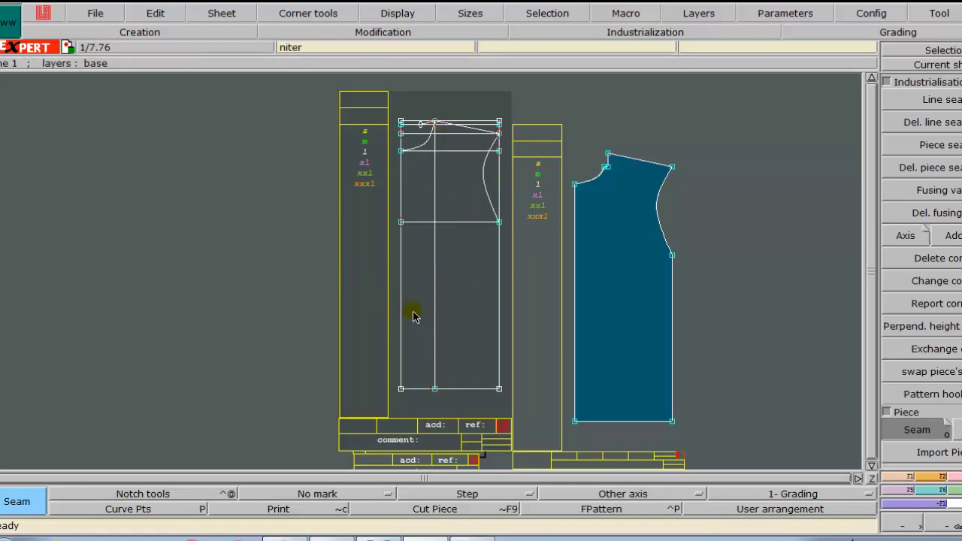
left_click(407, 145)
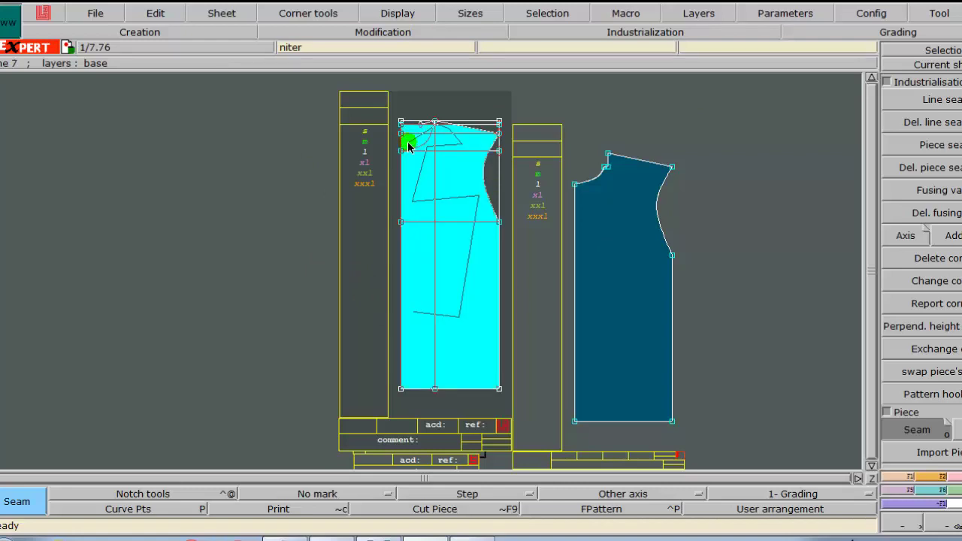
left_click(407, 145)
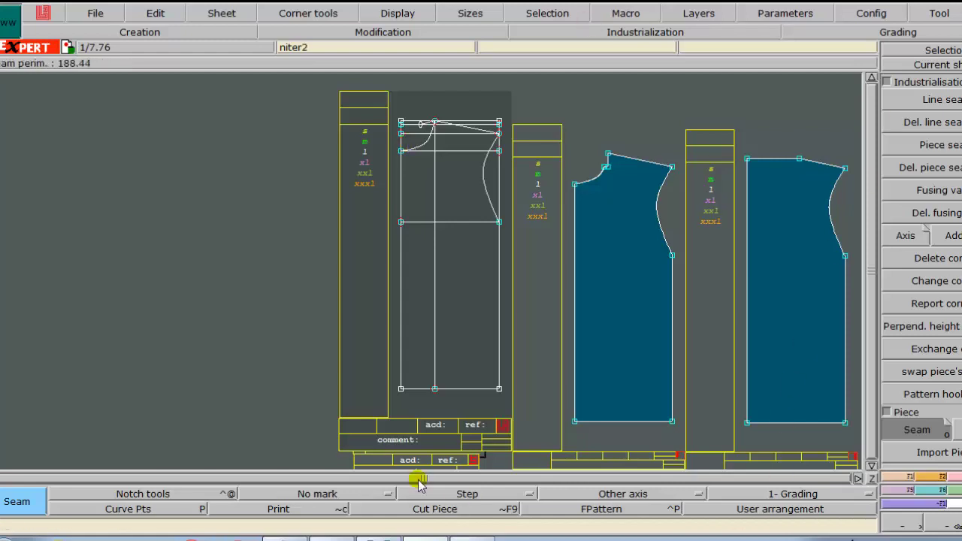
left_click(380, 539)
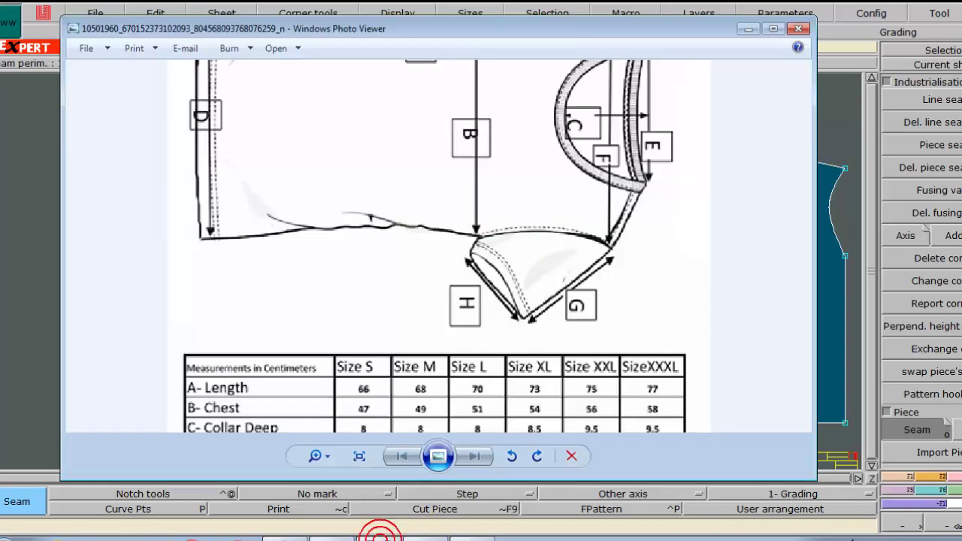
left_click(379, 538)
left_click(291, 538)
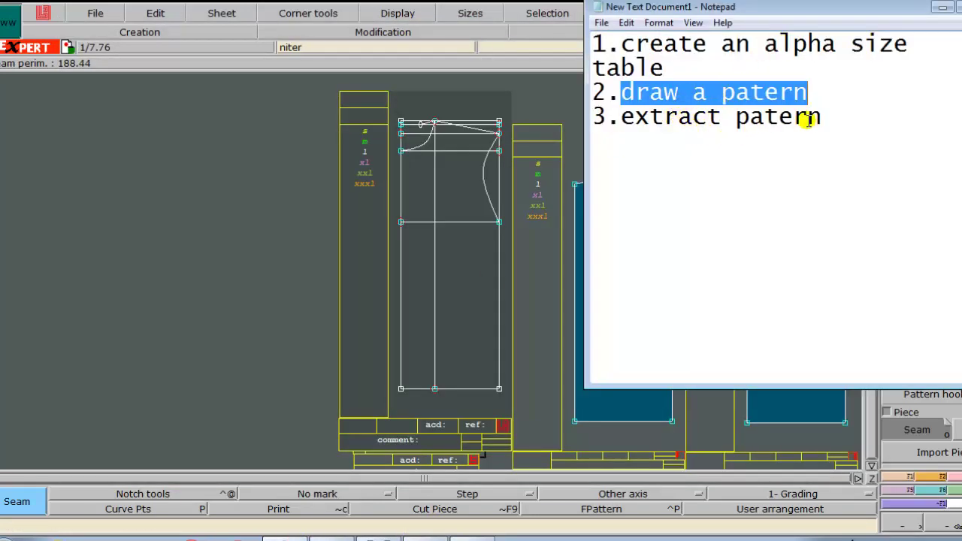
left_click(944, 10)
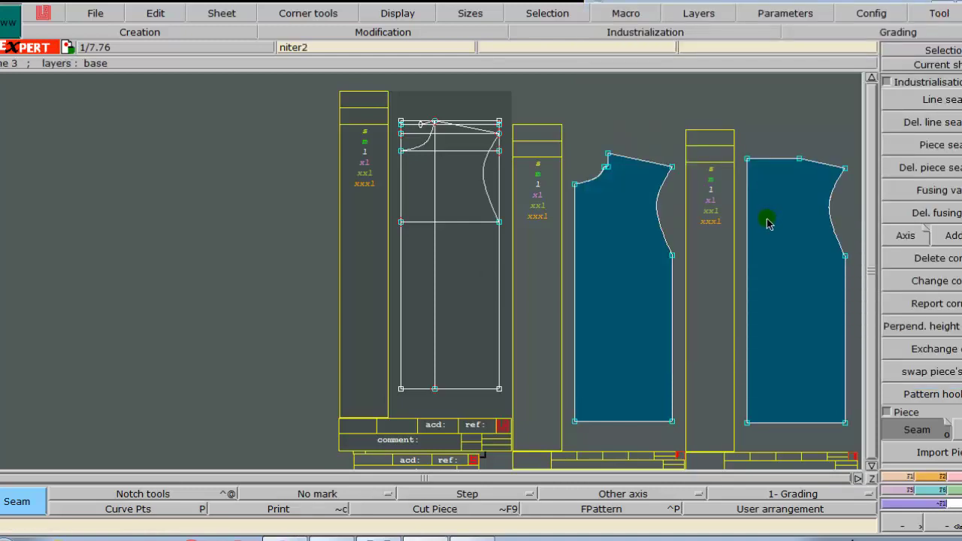